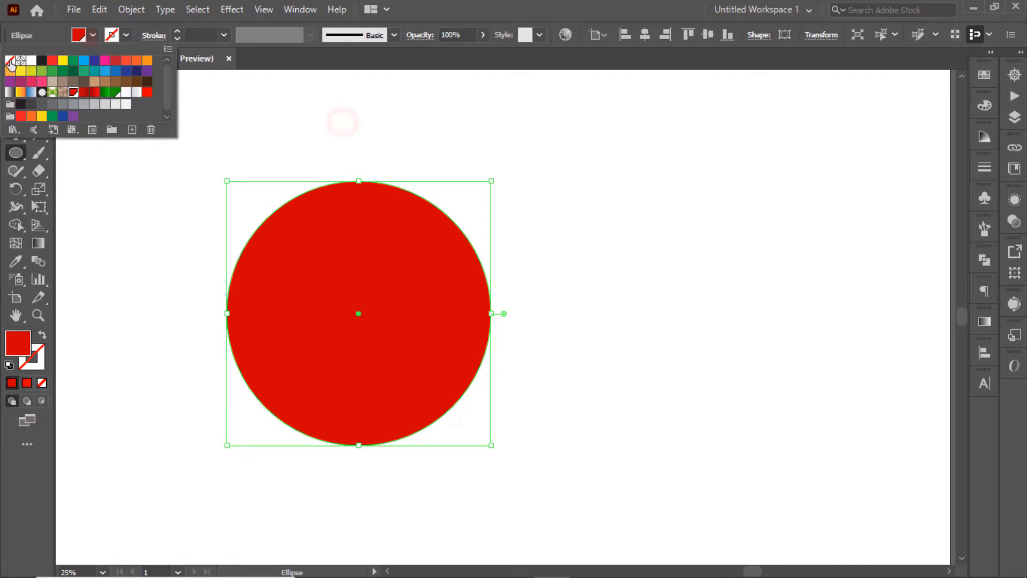
Remove the circle's fill and give it a dark red stroke.
click(10, 60)
click(128, 35)
click(73, 92)
click(333, 140)
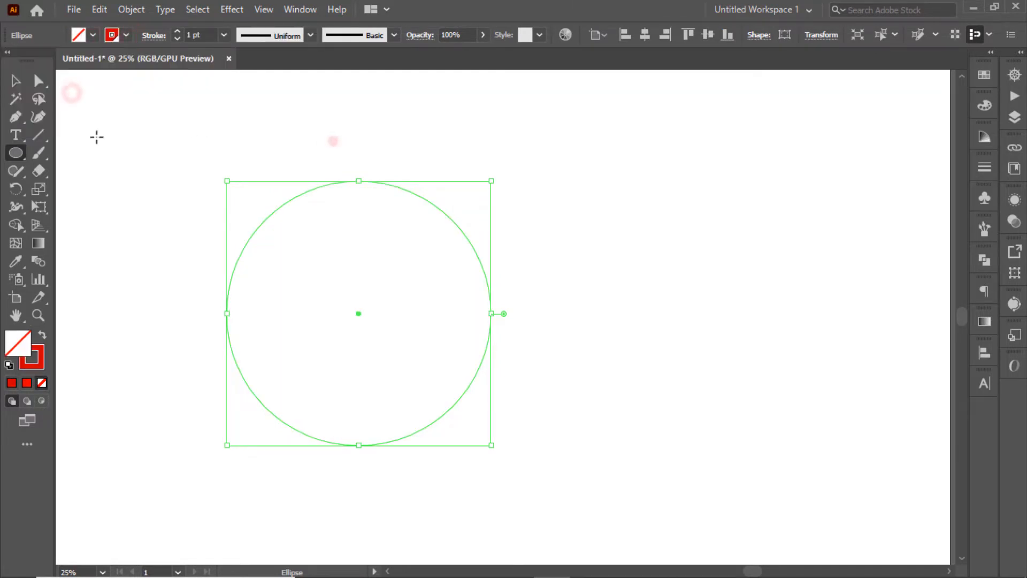
Increase the circle's stroke weight to 13 pt.
click(16, 80)
click(177, 31)
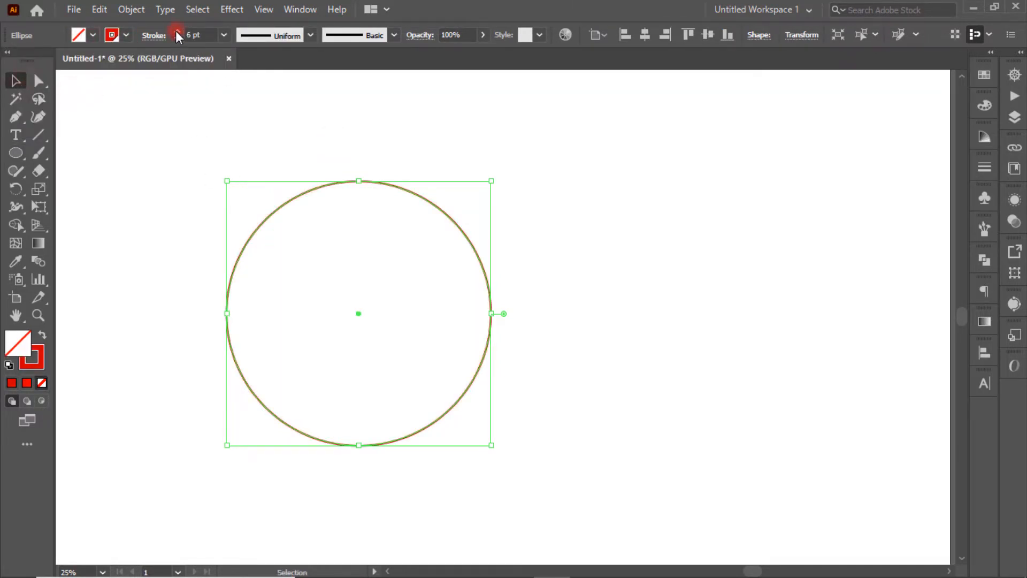
click(177, 31)
click(171, 96)
click(325, 186)
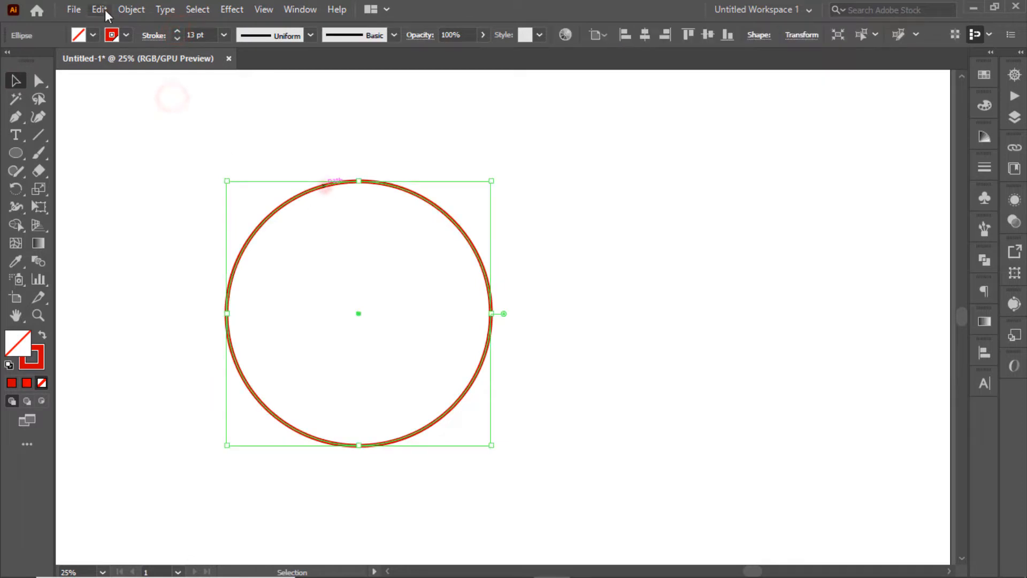
Paste a copy of the ring in front and scale it down slightly about its center.
click(100, 9)
click(128, 89)
click(99, 9)
click(139, 114)
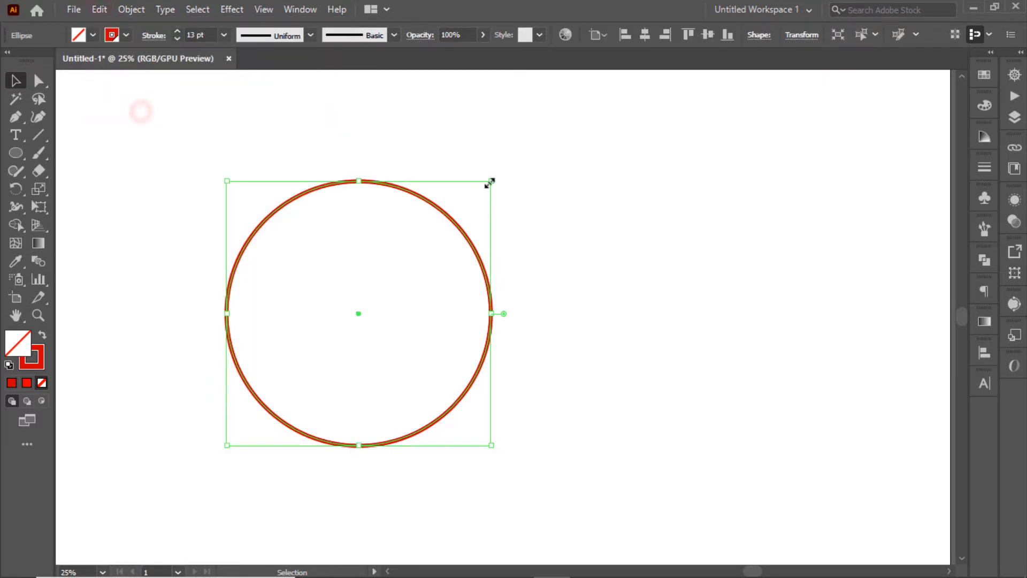
mouse_move(489, 183)
mouse_down()
mouse_move(463, 193)
mouse_move(476, 176)
mouse_up()
Fill the inner circle with the linear dark-to-bright red gradient preset and remove its stroke.
click(83, 37)
click(48, 62)
click(306, 122)
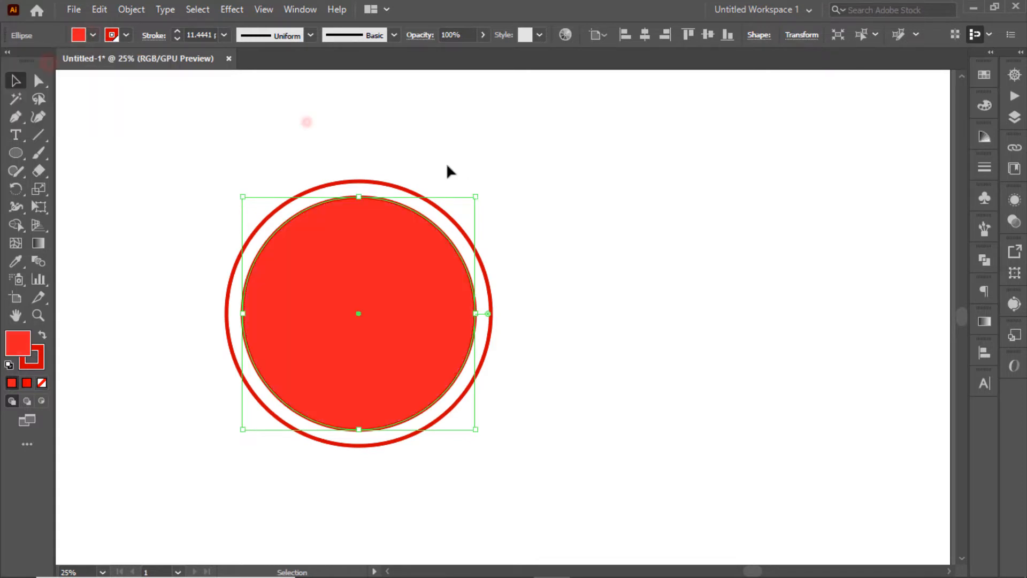
click(985, 321)
click(827, 341)
scroll(830, 385, up, 5)
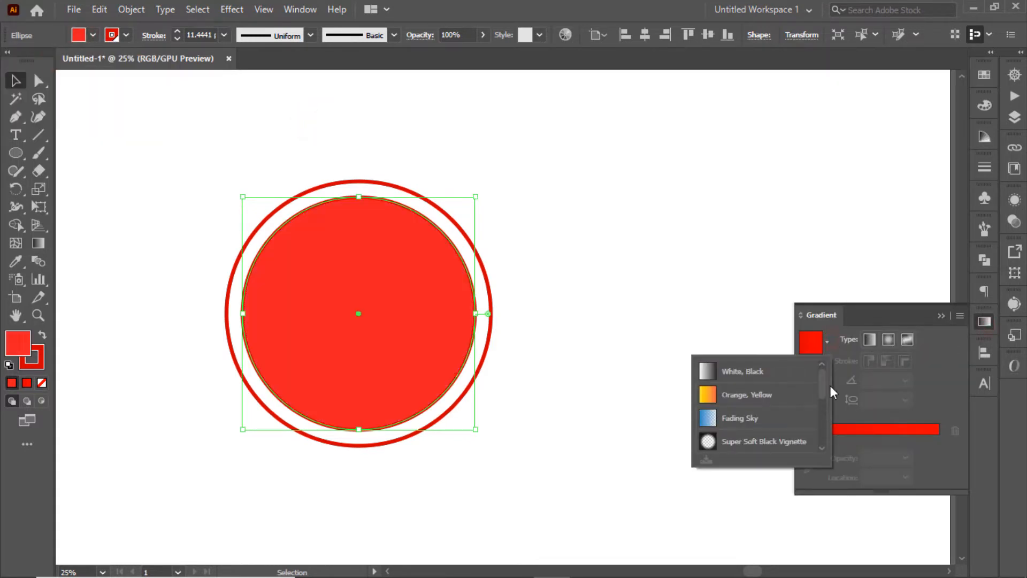
scroll(827, 396, down, 5)
click(737, 408)
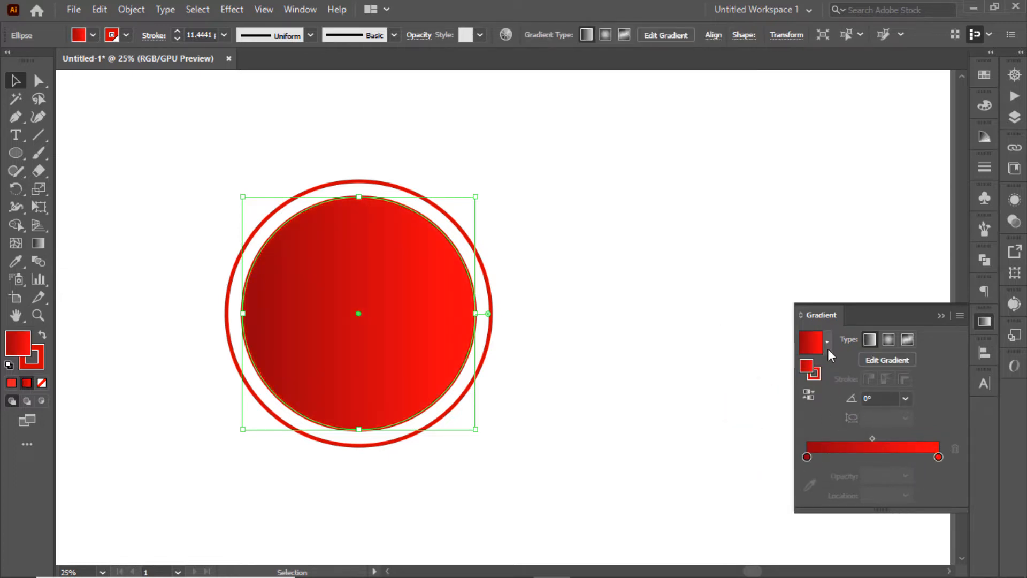
click(125, 35)
click(14, 65)
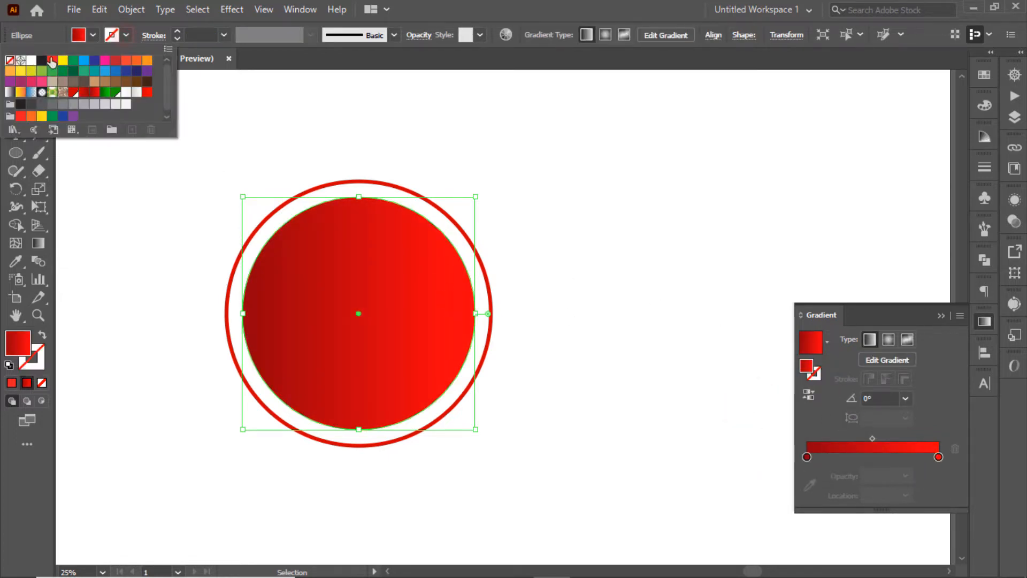
Paste a copy of the red gradient circle in front and shrink it concentrically to form the button's center.
click(80, 12)
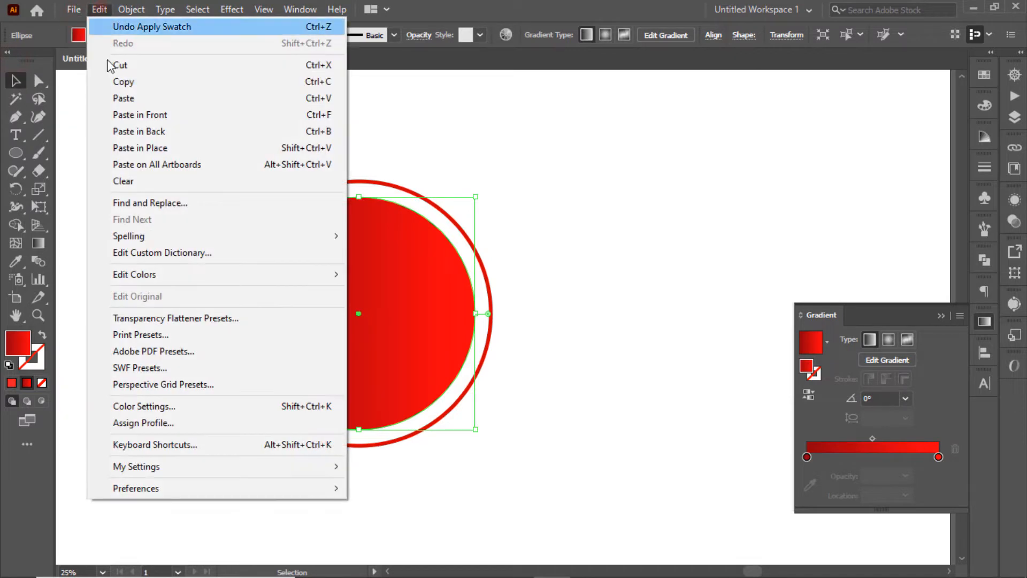
click(94, 10)
click(94, 11)
click(149, 114)
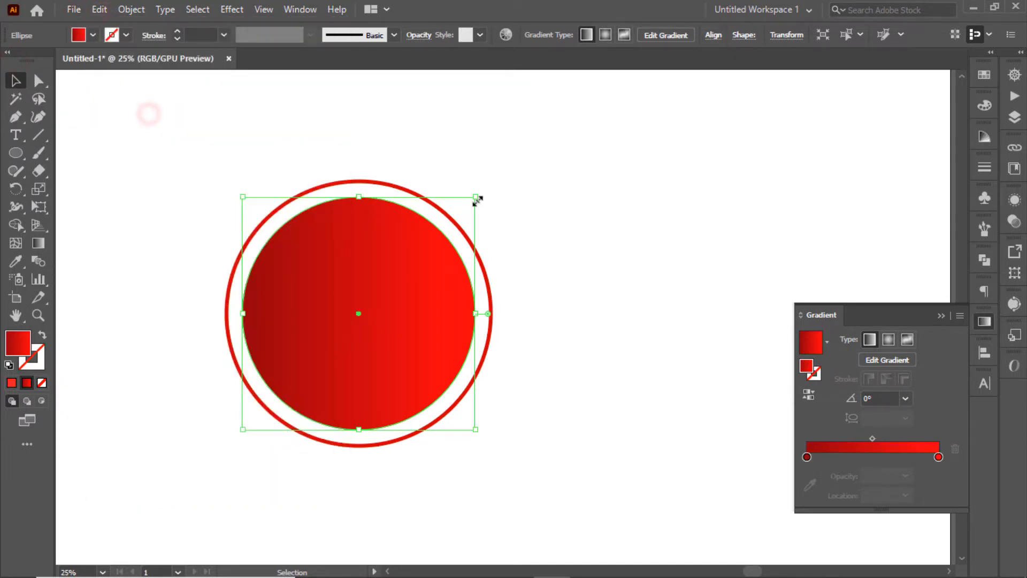
drag(475, 197, 448, 223)
Reverse the gradient of the larger red circle so its bright and dark sides swap.
key(ctrl+z)
click(808, 396)
click(653, 281)
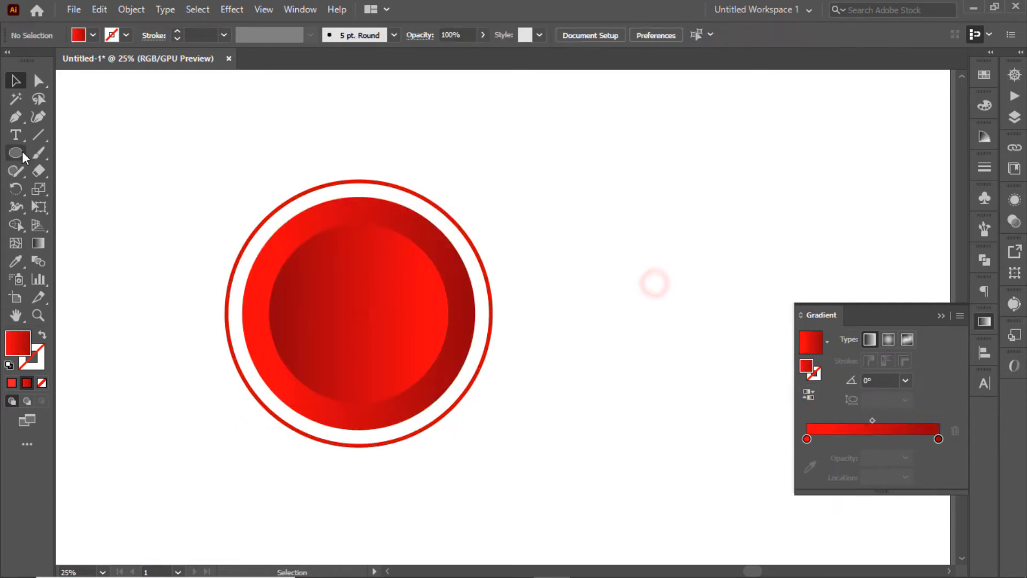
Draw a straight vertical line with the Pen tool in the empty area beside the red button.
click(16, 119)
click(617, 147)
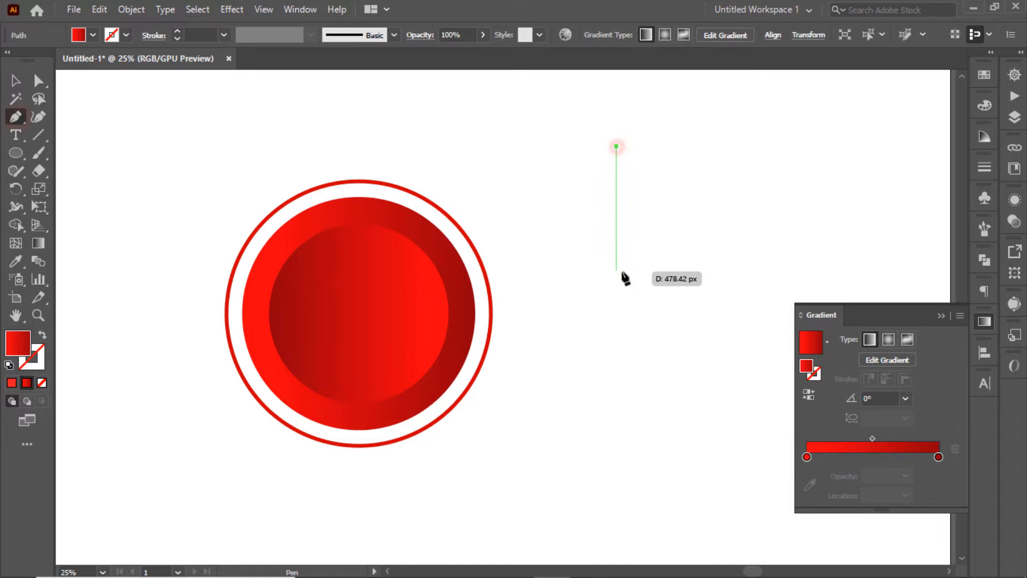
click(617, 338)
click(16, 80)
click(510, 167)
drag(535, 137, 663, 246)
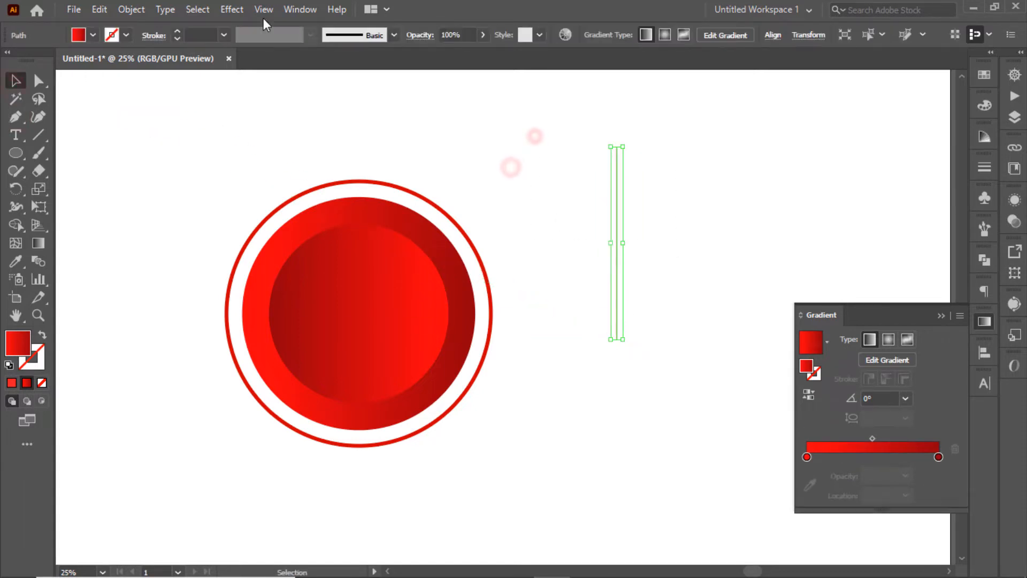
Remove the line's fill and give it an 80 pt bright red stroke.
click(93, 36)
click(9, 60)
click(126, 35)
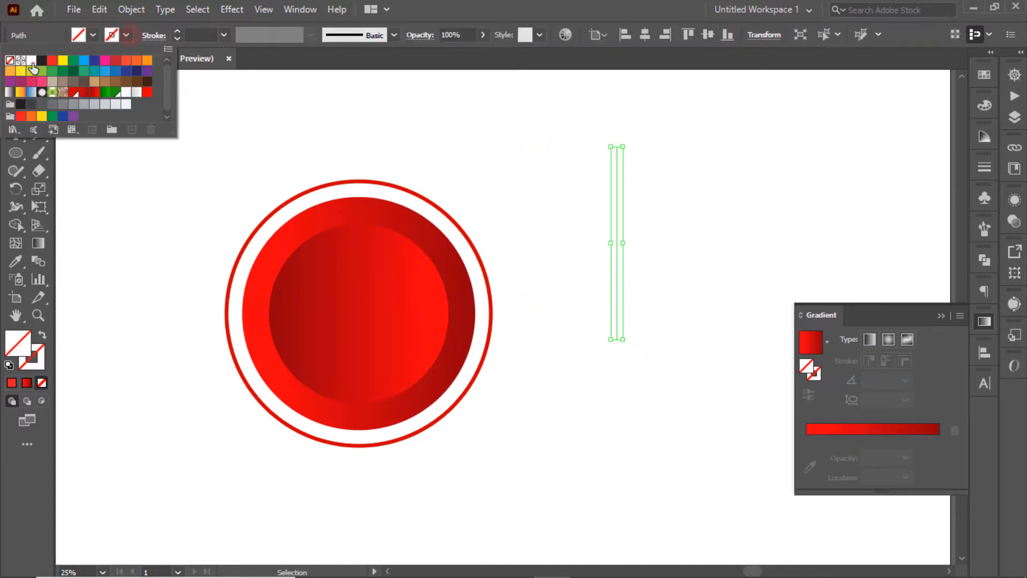
click(31, 60)
click(224, 36)
click(245, 382)
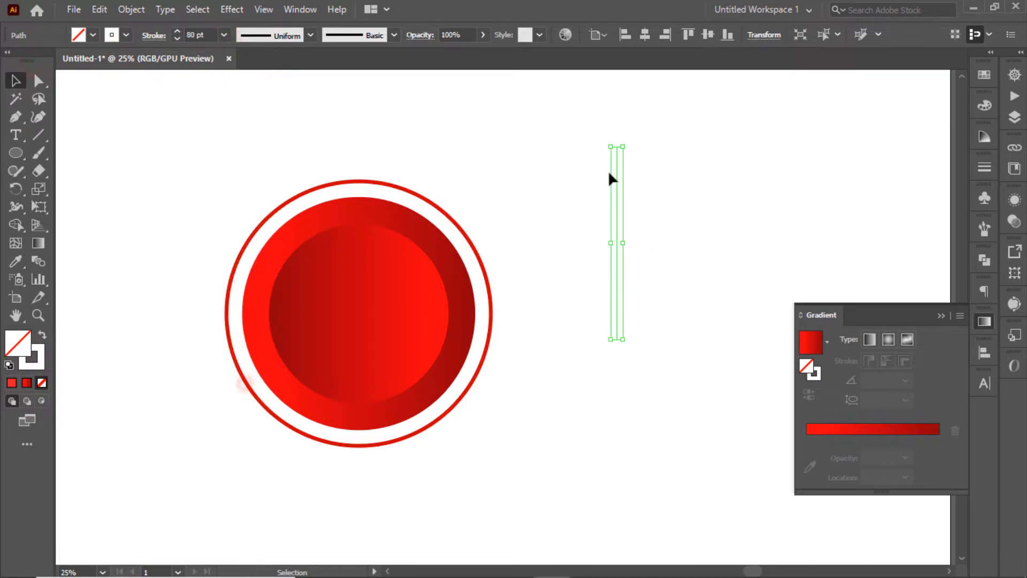
click(126, 36)
click(51, 65)
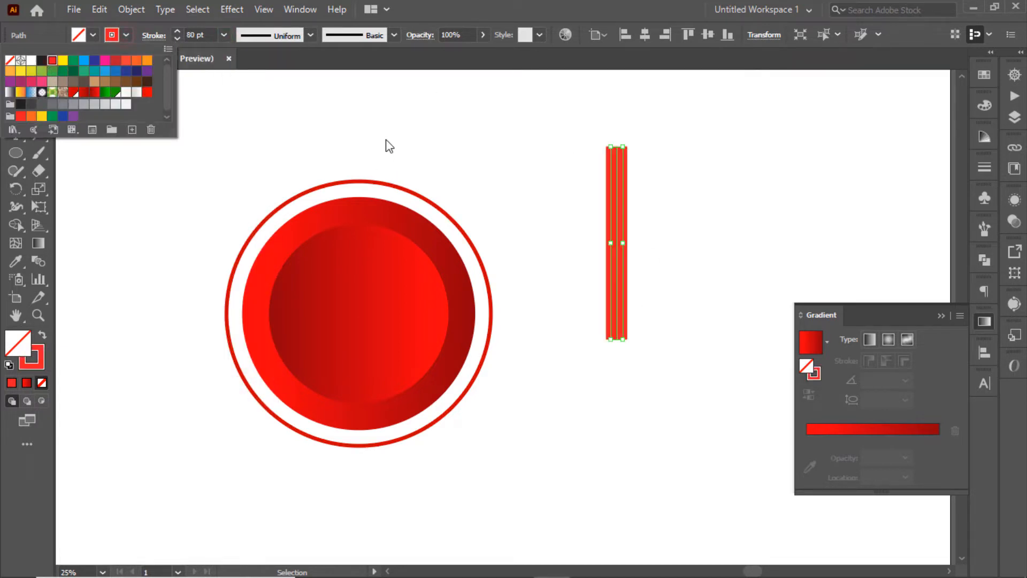
click(374, 134)
Give the red line round caps.
click(147, 40)
click(68, 76)
click(687, 205)
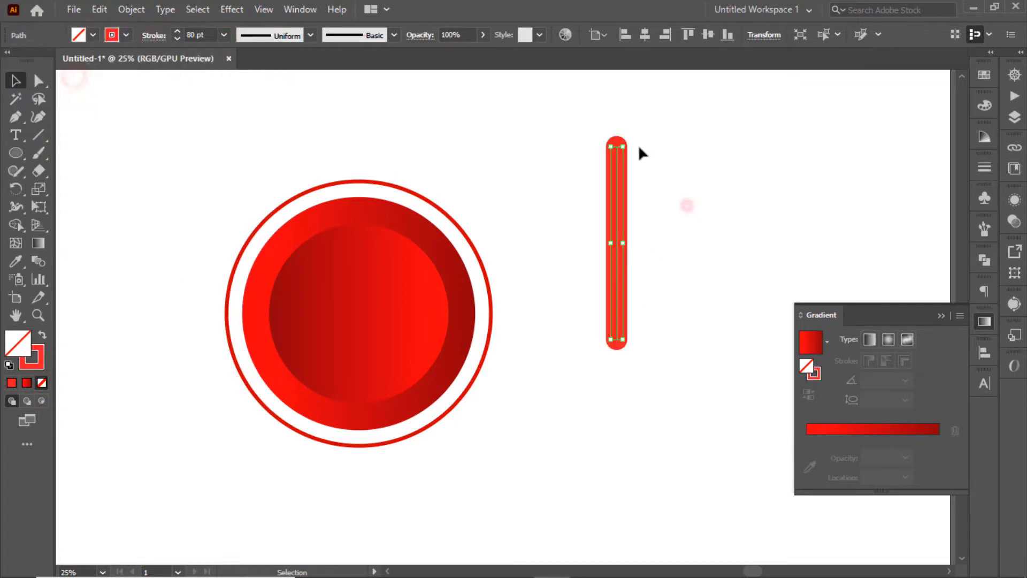
Rotate the rounded line to a 45° diagonal and reflect a copy across the vertical axis to form an X.
drag(608, 137, 551, 168)
right_click(642, 275)
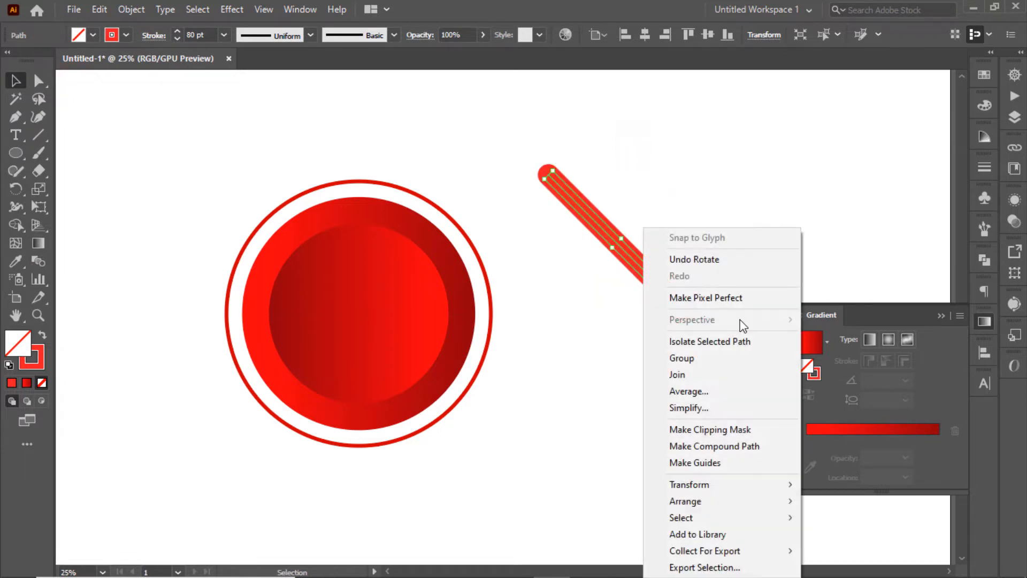
mouse_move(707, 492)
click(840, 408)
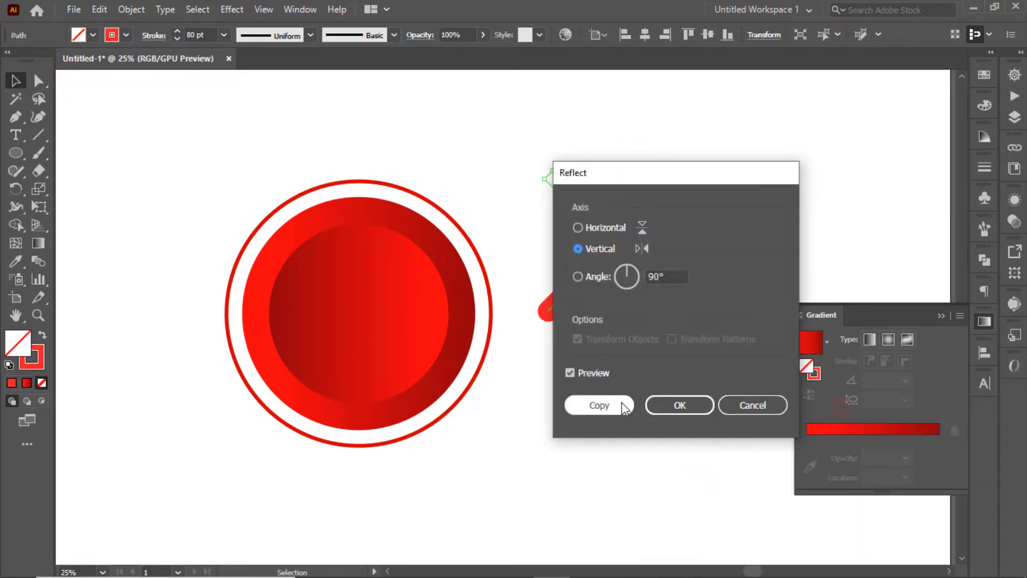
click(621, 401)
Group the two crossed lines into one X object.
drag(687, 273, 689, 271)
right_click(636, 241)
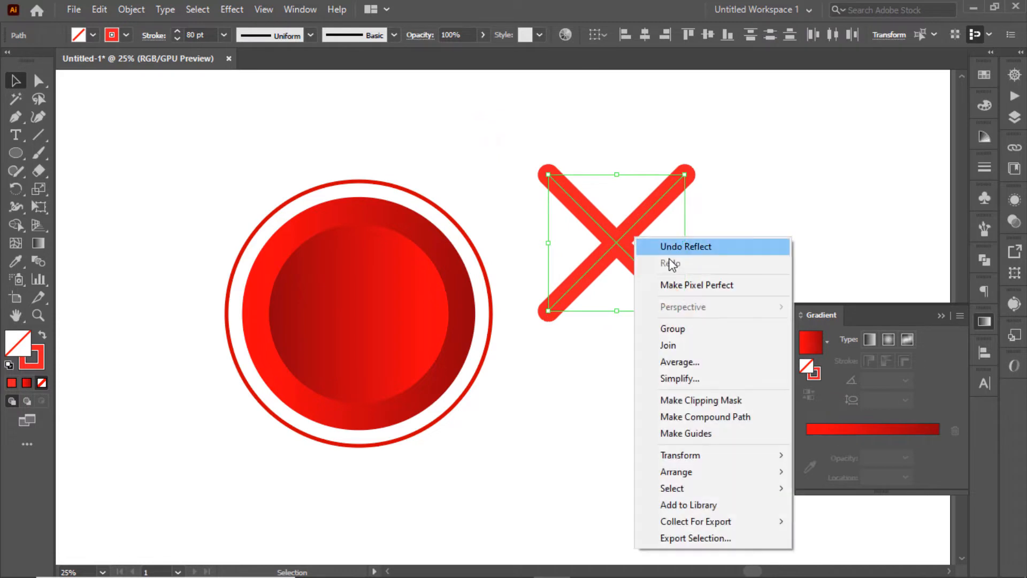
click(673, 330)
key(ctrl+a)
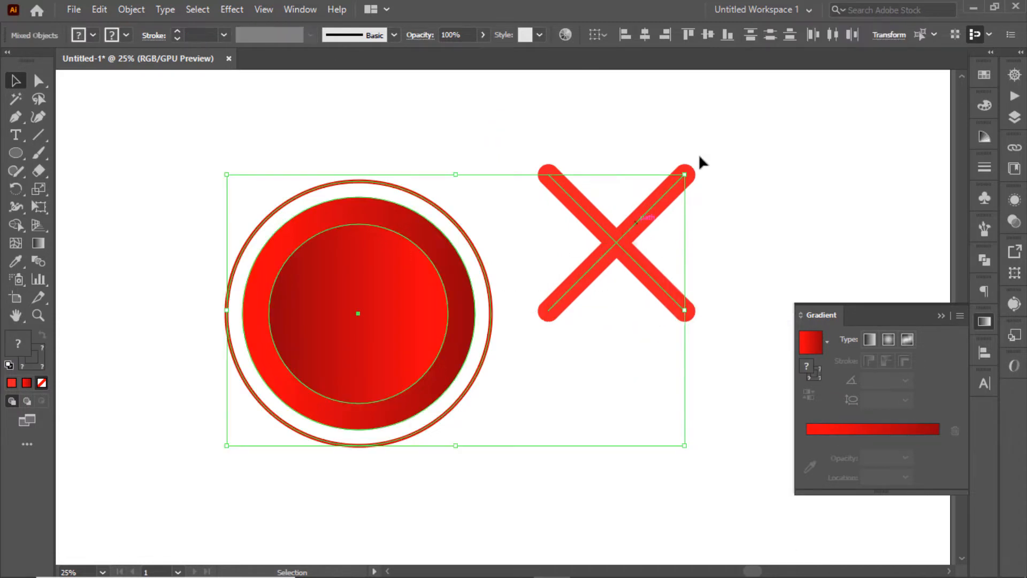
click(699, 101)
drag(229, 168, 745, 331)
click(716, 147)
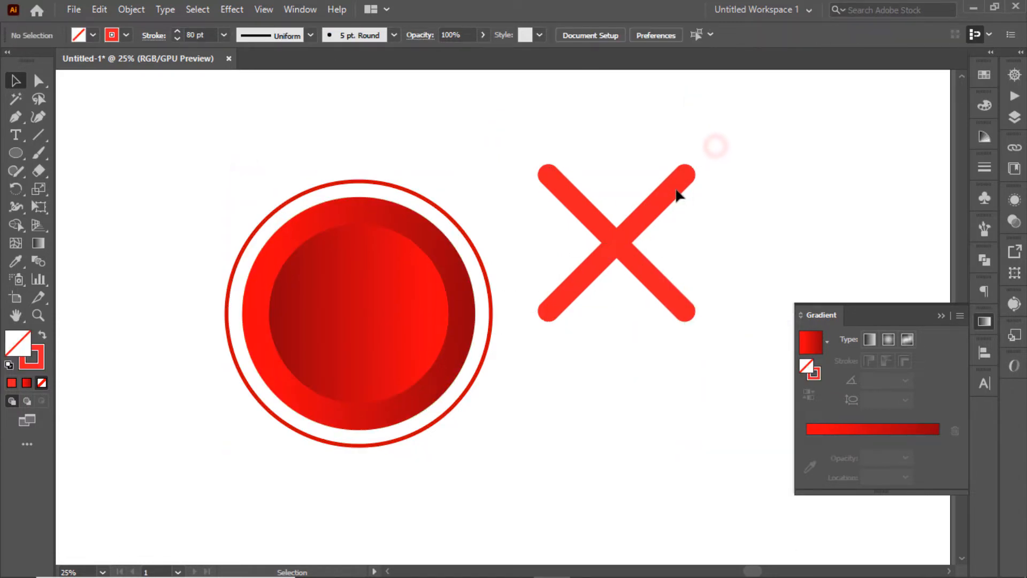
Bring the grouped X to the front of the stacking order.
click(675, 194)
right_click(672, 194)
click(736, 375)
click(876, 377)
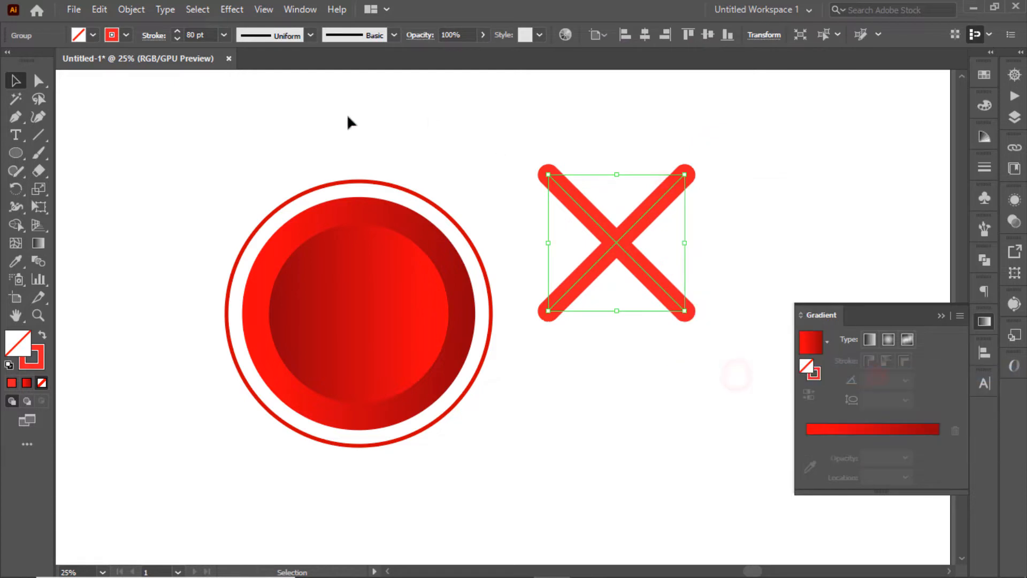
click(288, 144)
Change the X's stroke to white and move it onto the center of the red button.
click(584, 214)
click(126, 35)
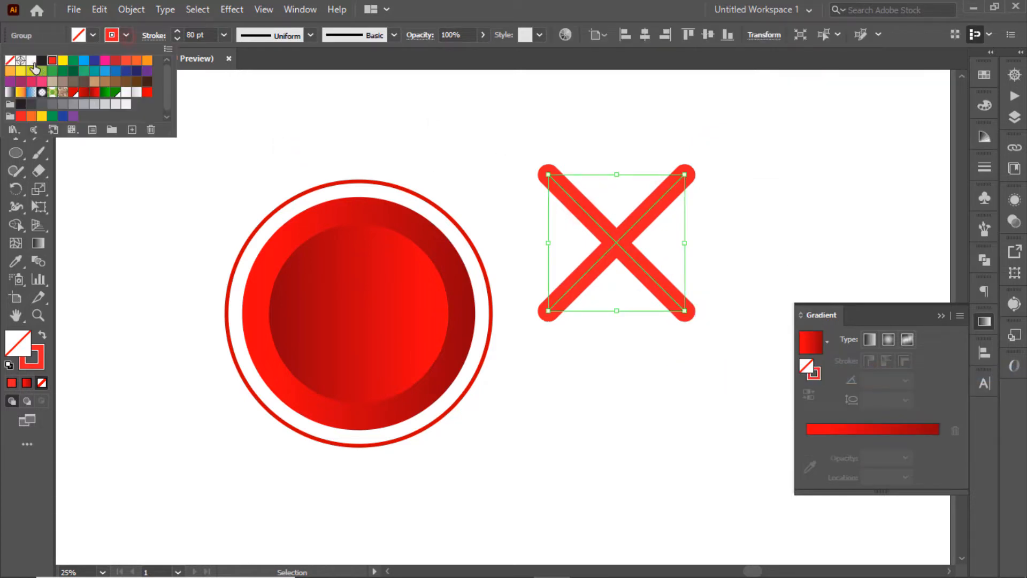
click(42, 70)
click(618, 236)
drag(617, 239, 350, 313)
Scale the white X down to fit inside the inner circle and set its stroke weight to 71 pt.
mouse_move(427, 245)
mouse_down()
mouse_move(405, 277)
mouse_move(422, 268)
mouse_up()
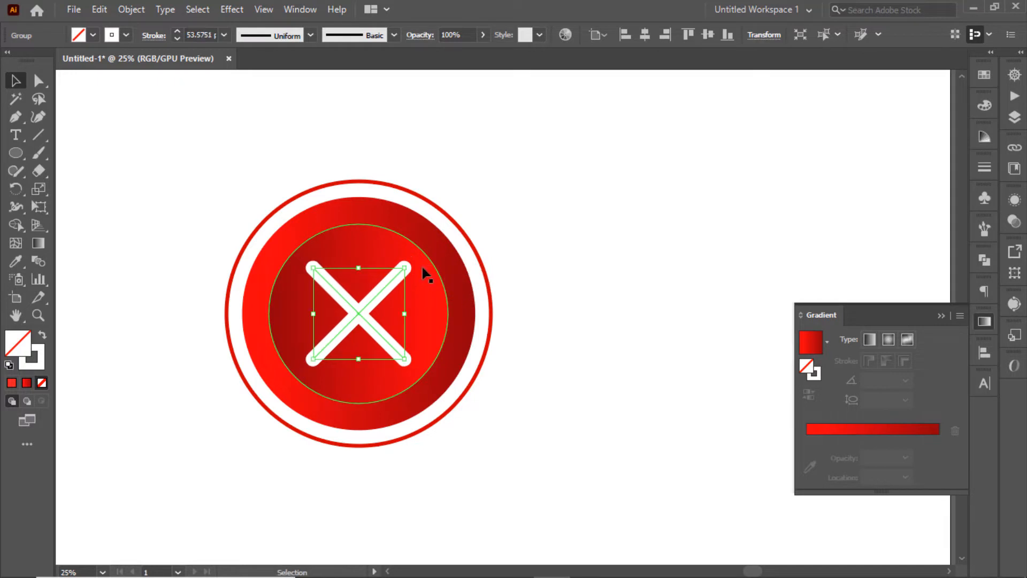
click(178, 29)
click(178, 30)
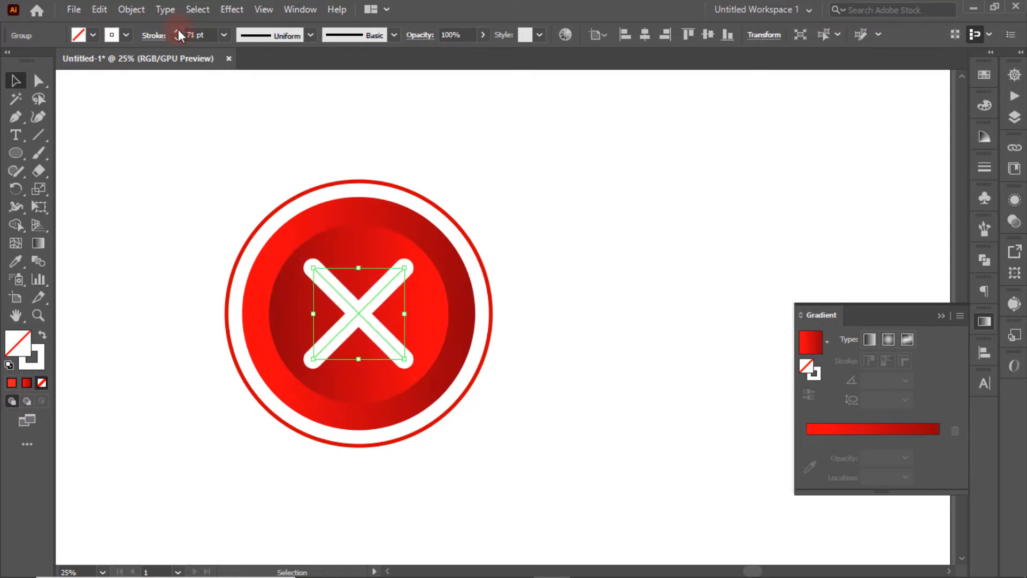
click(234, 144)
Duplicate the complete red button beside the original and change the copy's outer ring stroke to dark green.
drag(176, 152, 561, 250)
click(761, 254)
click(686, 231)
click(126, 35)
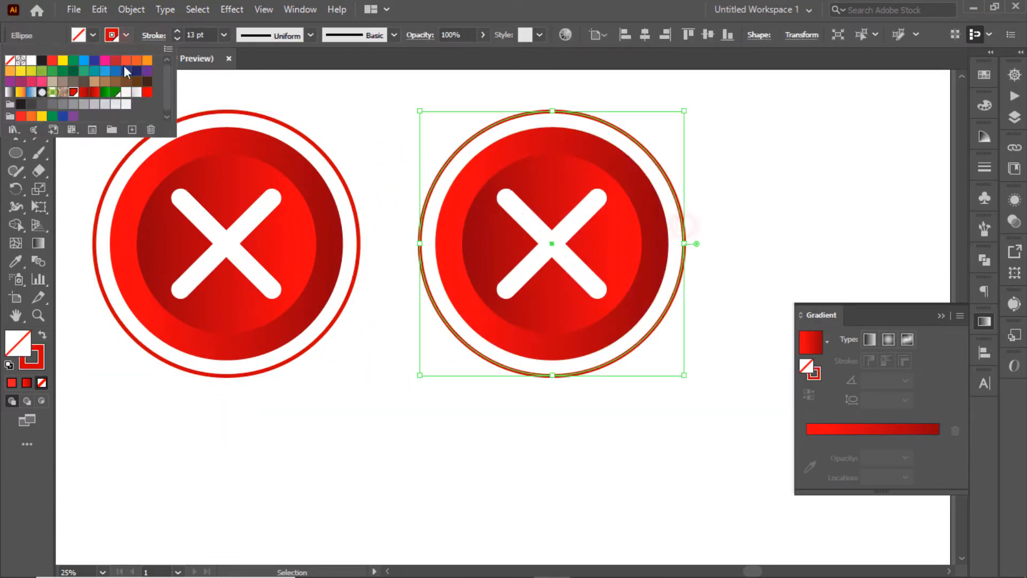
click(115, 99)
click(765, 206)
Apply the green gradient preset to the copy's larger disc and reverse its direction.
click(667, 225)
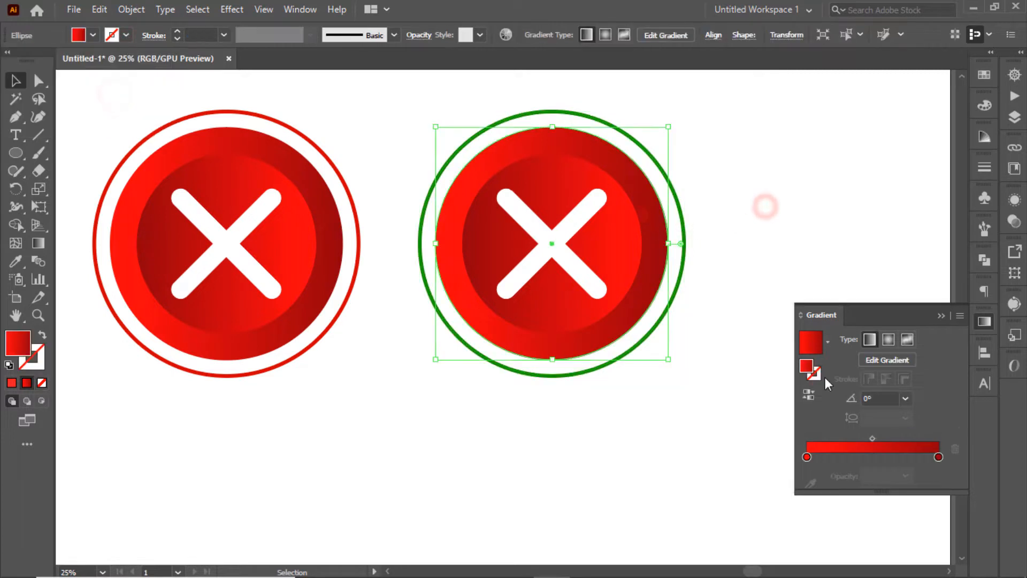
click(827, 341)
click(768, 377)
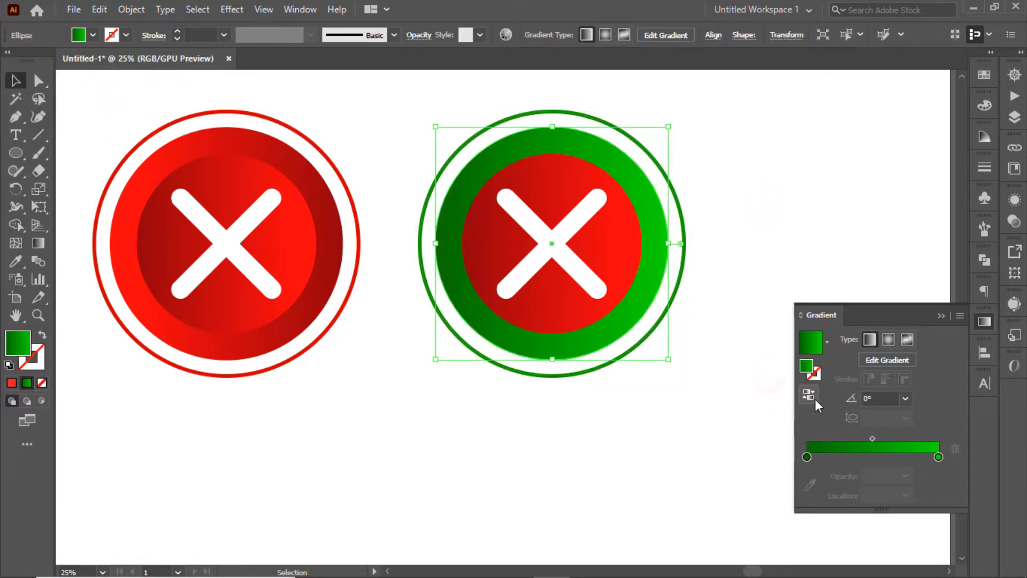
click(811, 397)
click(858, 176)
Apply the green gradient preset to the copy's inner circle.
click(633, 259)
click(827, 341)
click(793, 395)
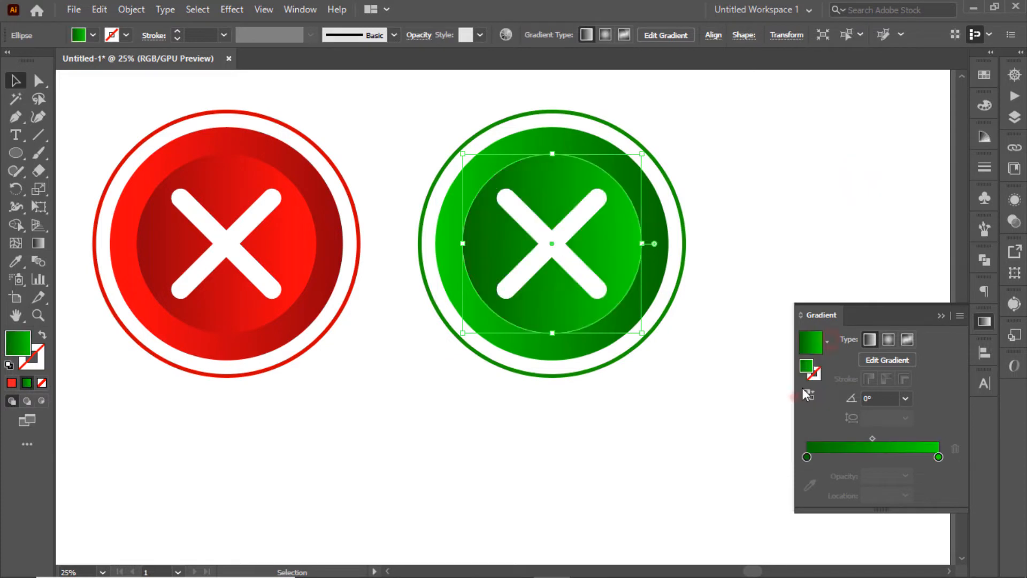
click(765, 160)
Move the white X off the green button onto the empty artboard area and deselect it.
drag(553, 245, 827, 179)
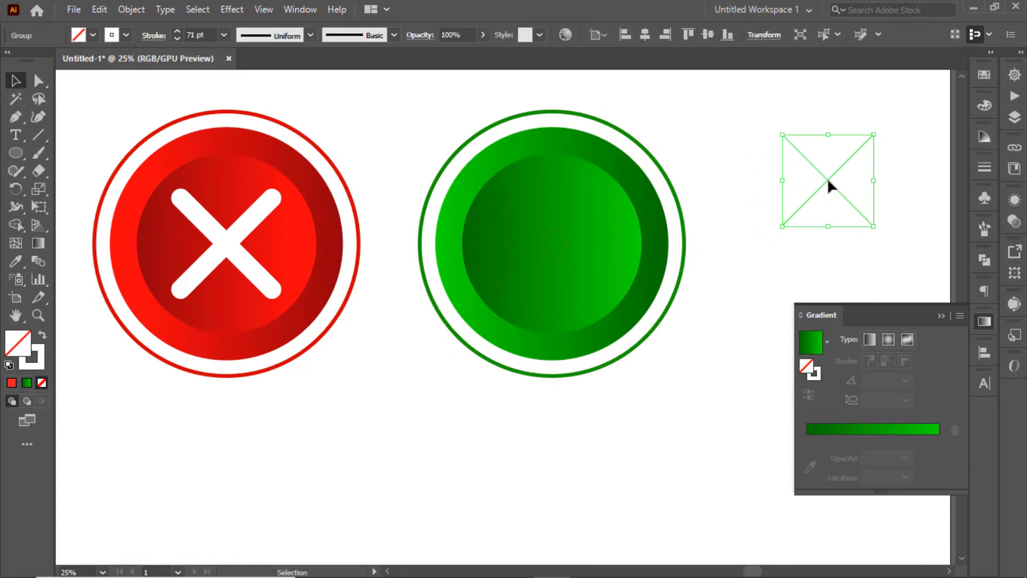
key(ctrl+shift+a)
click(984, 322)
Draw a small horizontal rectangle with no fill and a 71 pt red stroke below the two buttons.
click(24, 154)
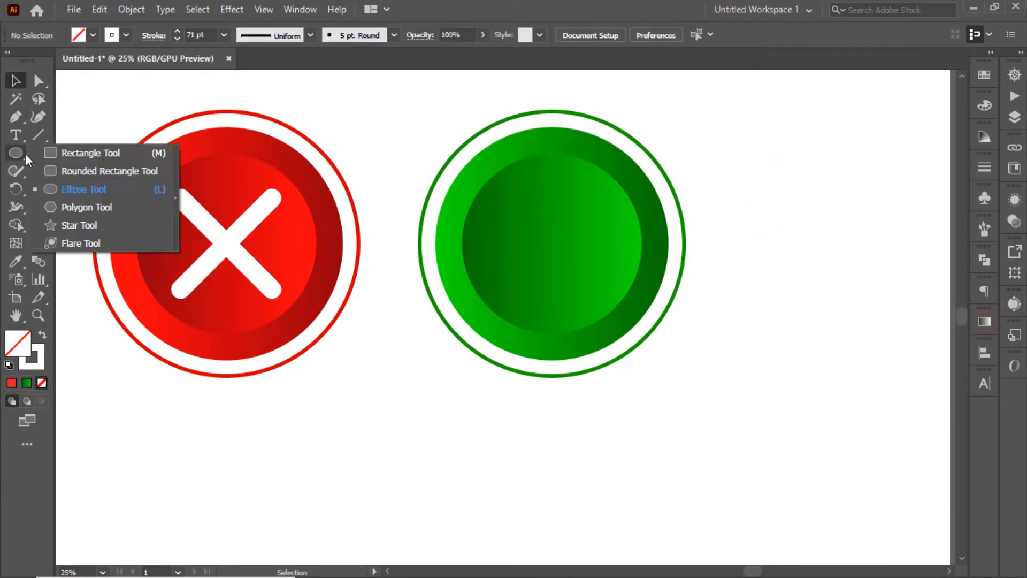
click(57, 155)
click(126, 36)
click(52, 60)
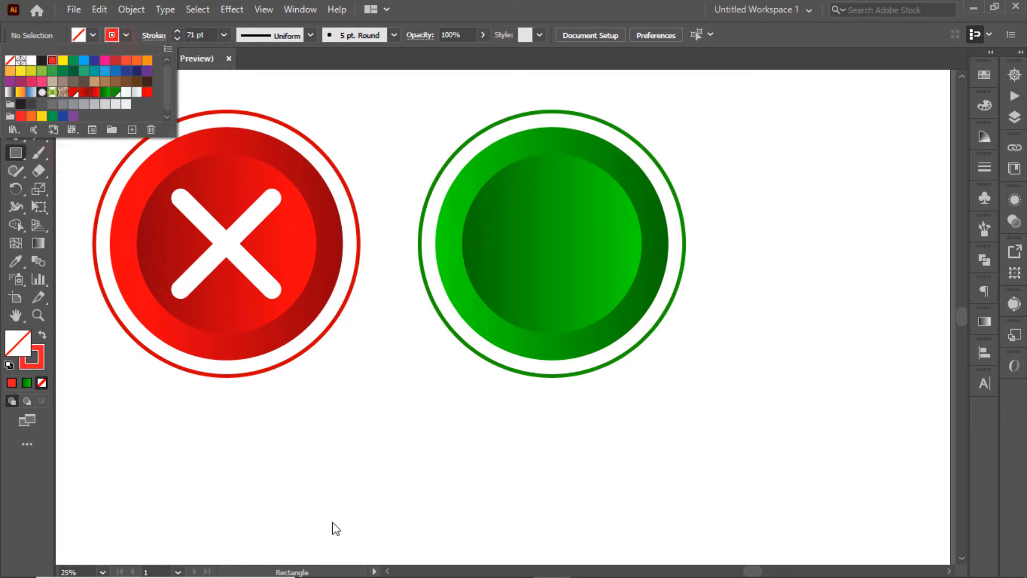
click(325, 431)
mouse_move(330, 432)
mouse_down()
mouse_move(484, 483)
mouse_move(447, 488)
mouse_up()
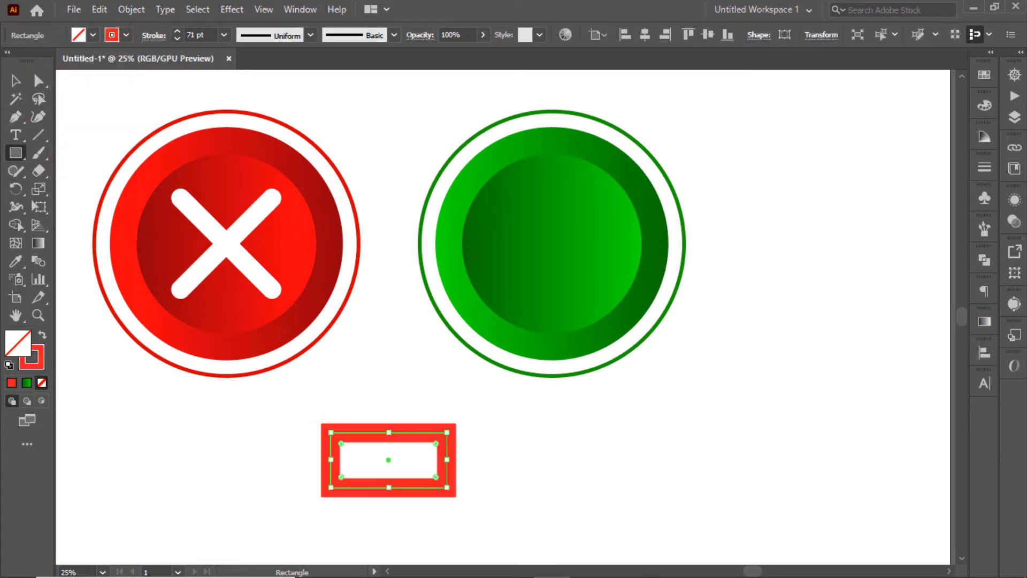
Delete the rectangle's upper-right corner anchor point to leave an open L-shaped path.
click(38, 81)
click(447, 433)
key(Delete)
key(v)
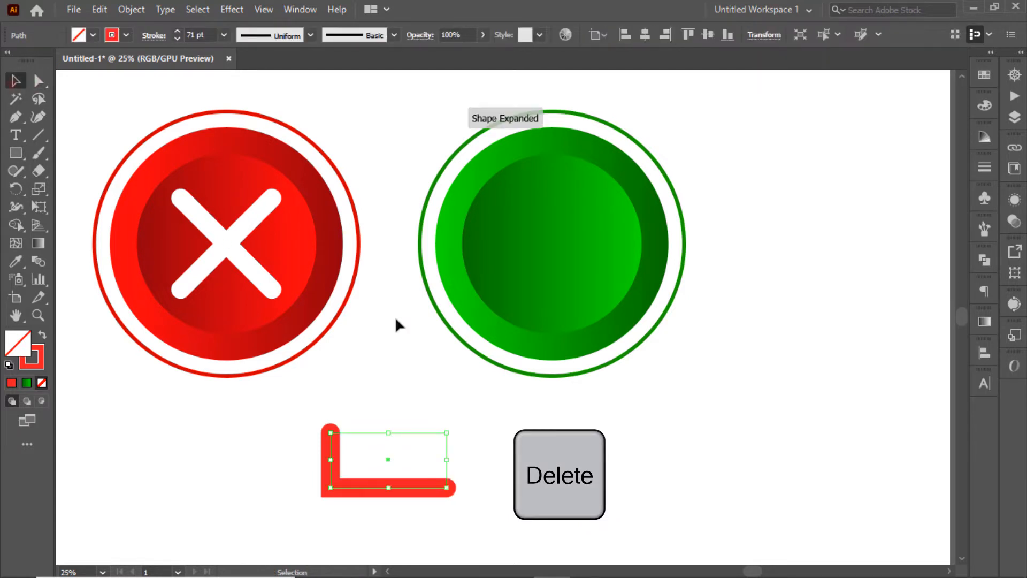
Place the L-shaped path on the green button as a 45°-rotated check mark and give it a white stroke.
mouse_move(453, 450)
mouse_down()
mouse_move(425, 467)
mouse_move(537, 238)
mouse_move(547, 248)
mouse_up()
click(126, 34)
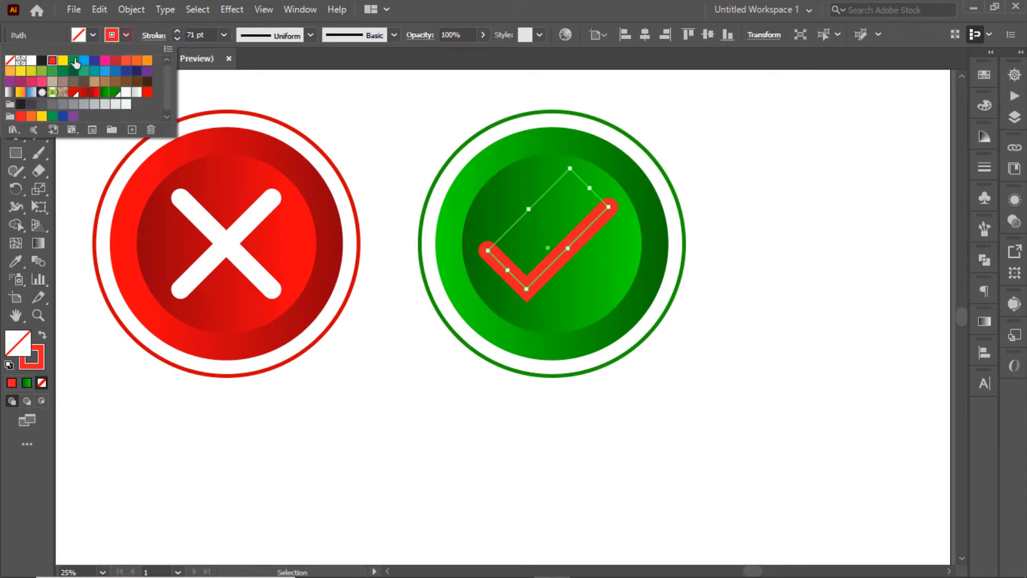
click(31, 63)
click(425, 115)
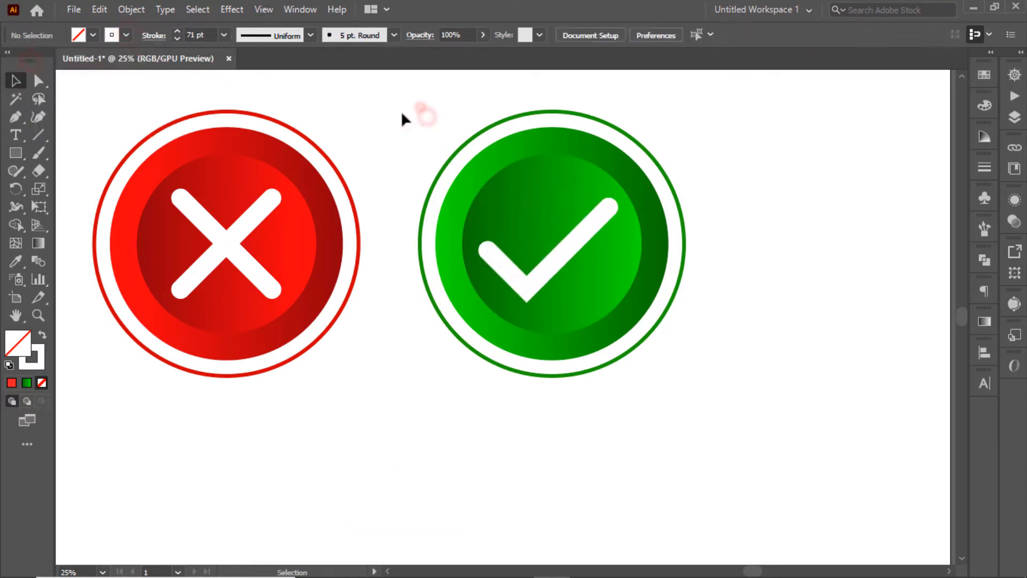
Center the white check mark within the green button's circles and deselect everything.
click(463, 124)
click(646, 36)
click(765, 126)
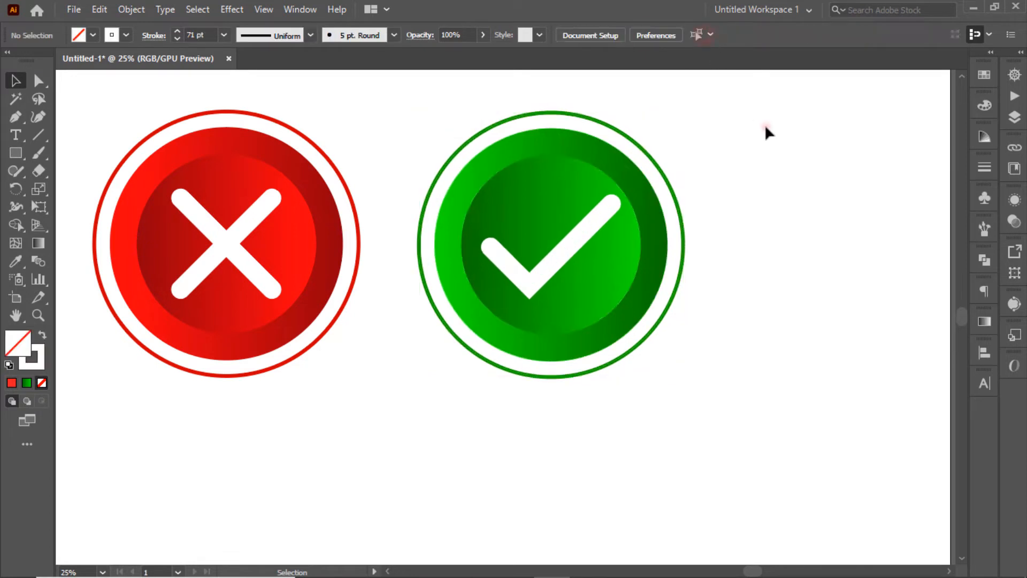
Scale the check mark down slightly about its center, to a stroke of about 65.7 pt, and deselect it.
click(574, 245)
click(589, 230)
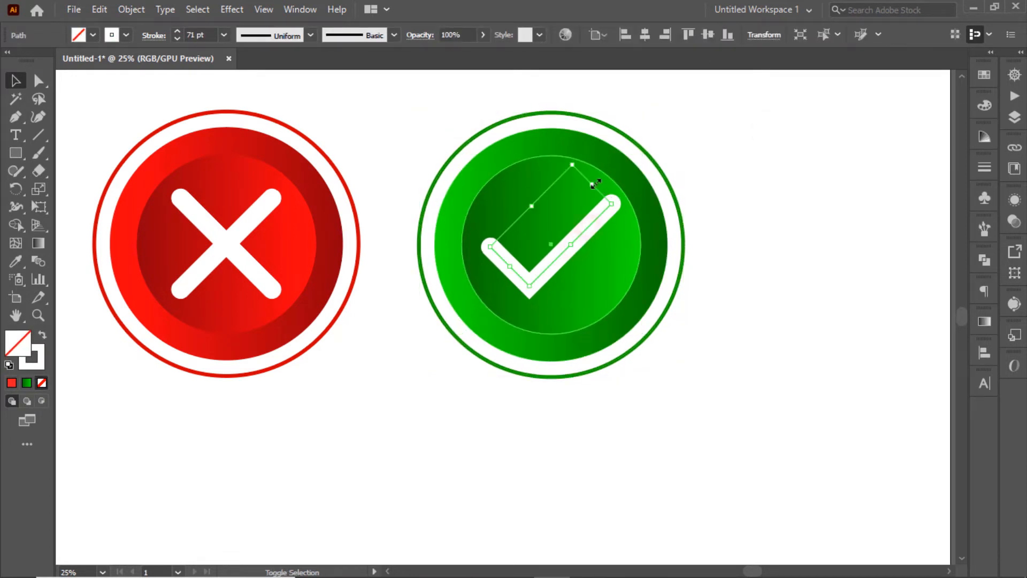
mouse_move(594, 185)
mouse_down()
mouse_move(591, 177)
mouse_move(589, 188)
mouse_up()
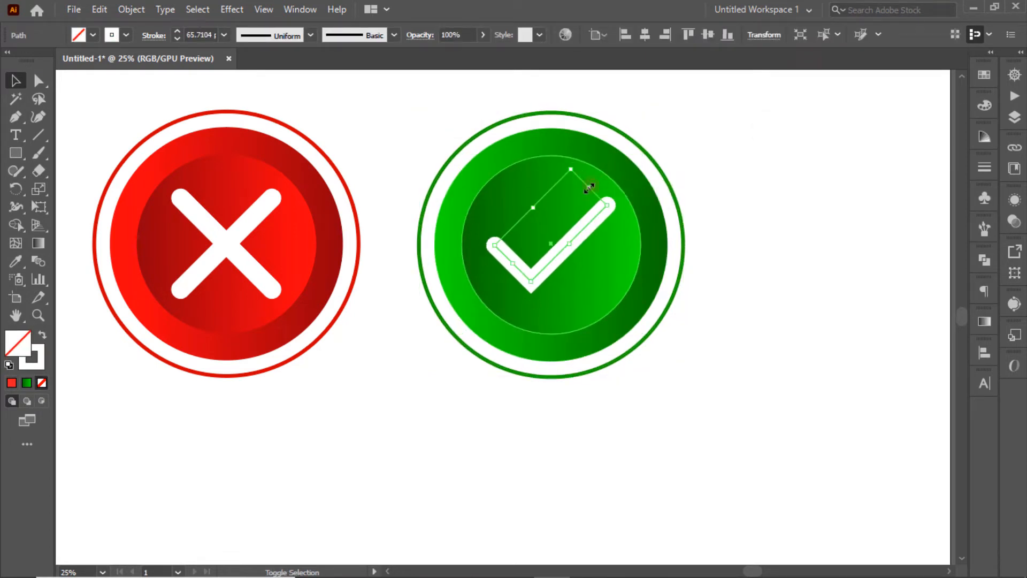
click(743, 197)
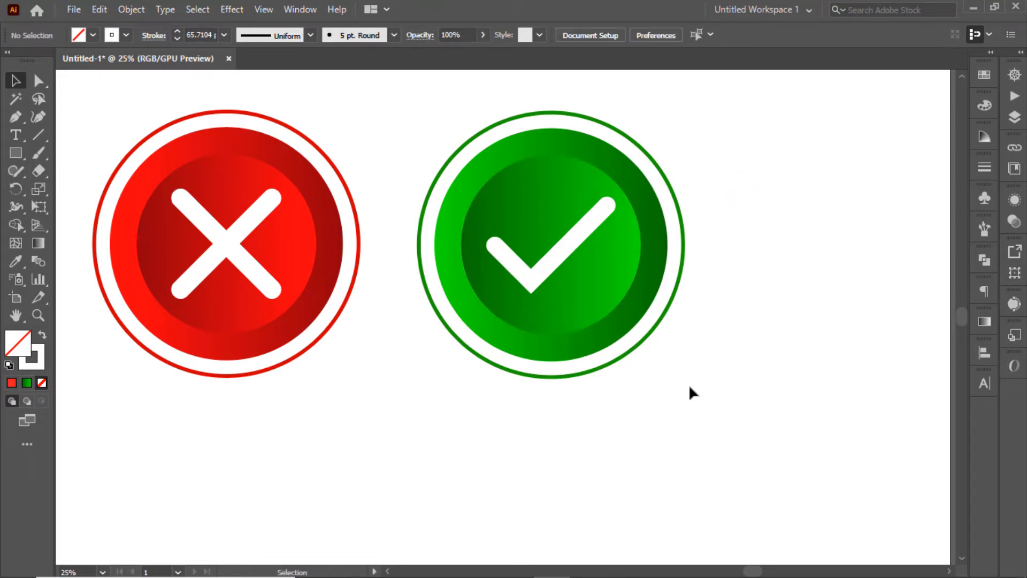
Duplicate the red button's two gradient-filled circles and place the copy beside the buttons on the empty artboard.
scroll(688, 384, up, 1)
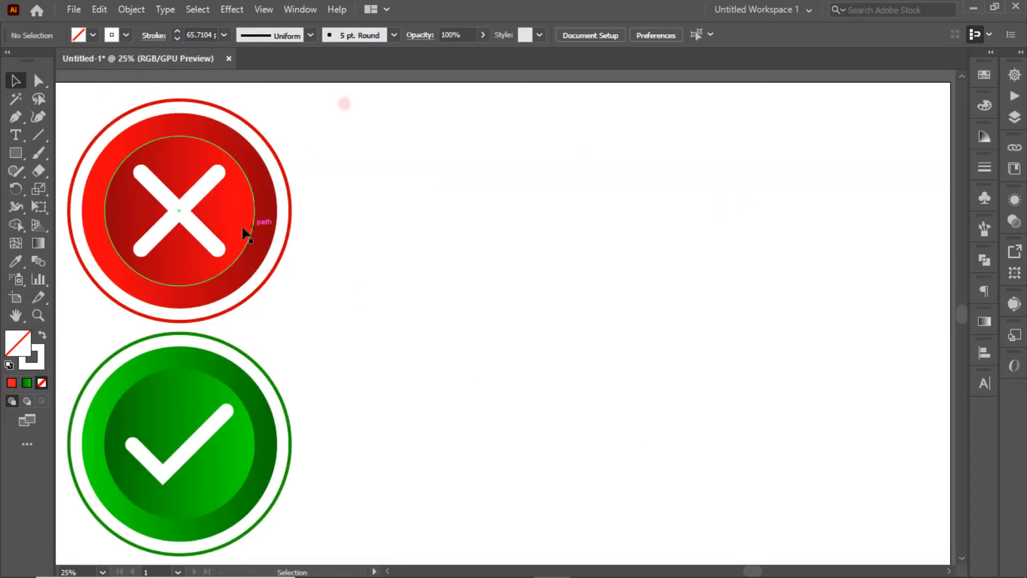
click(259, 211)
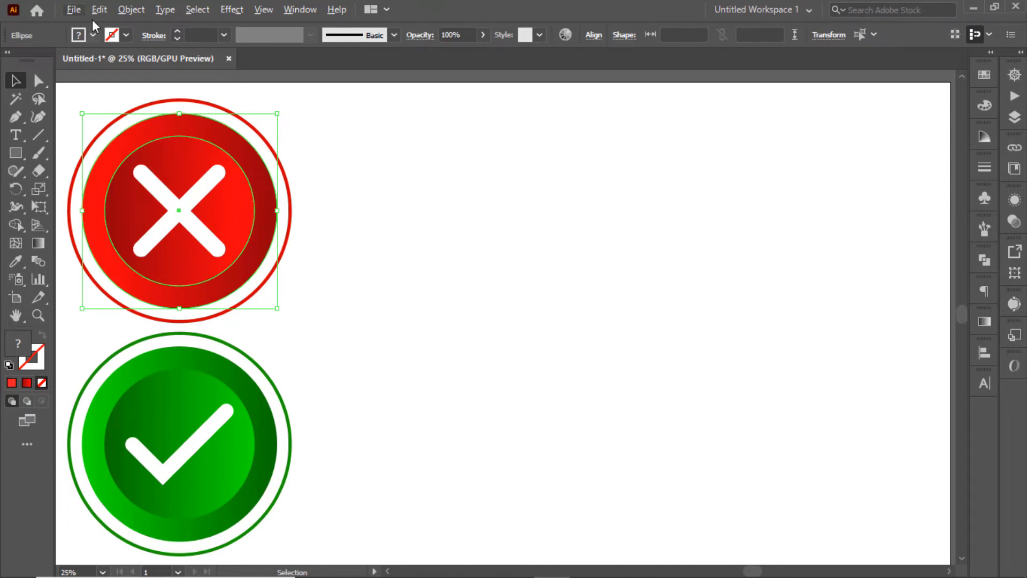
click(99, 10)
click(124, 81)
click(99, 9)
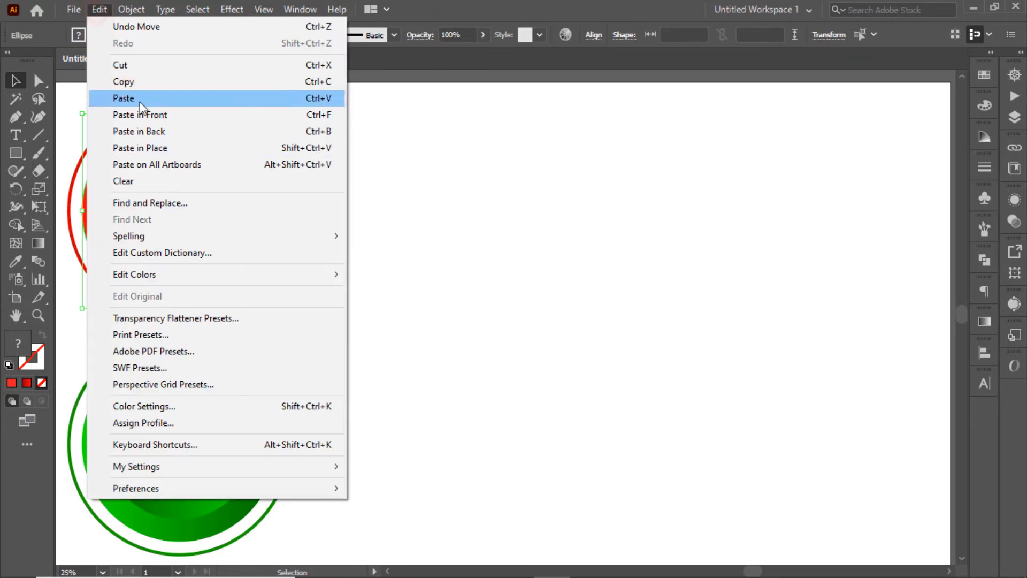
click(123, 98)
drag(237, 216, 588, 210)
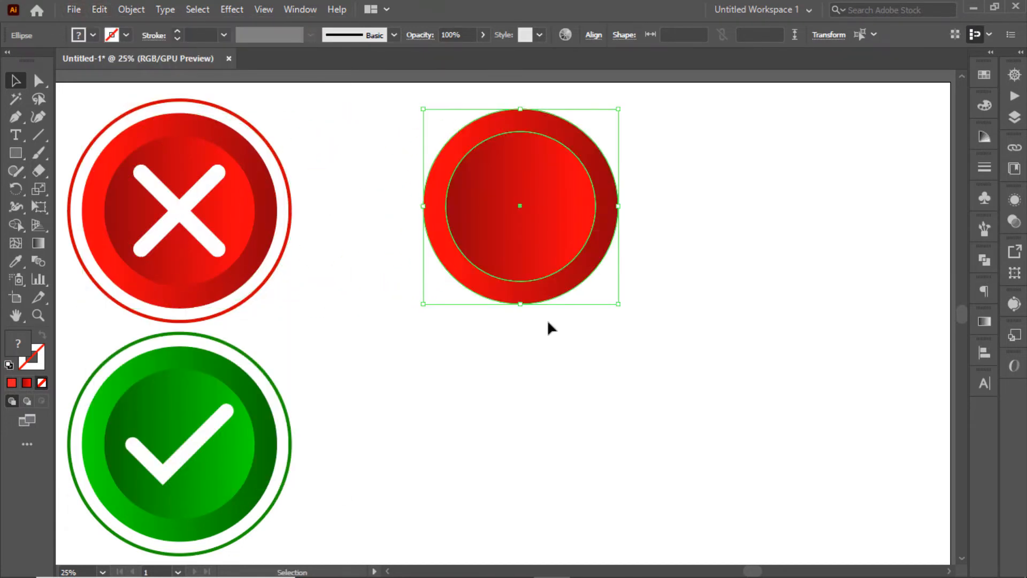
click(553, 364)
Draw a wide rectangle with the inner circle's red gradient around the copied circles and send it to the back.
click(535, 253)
click(705, 239)
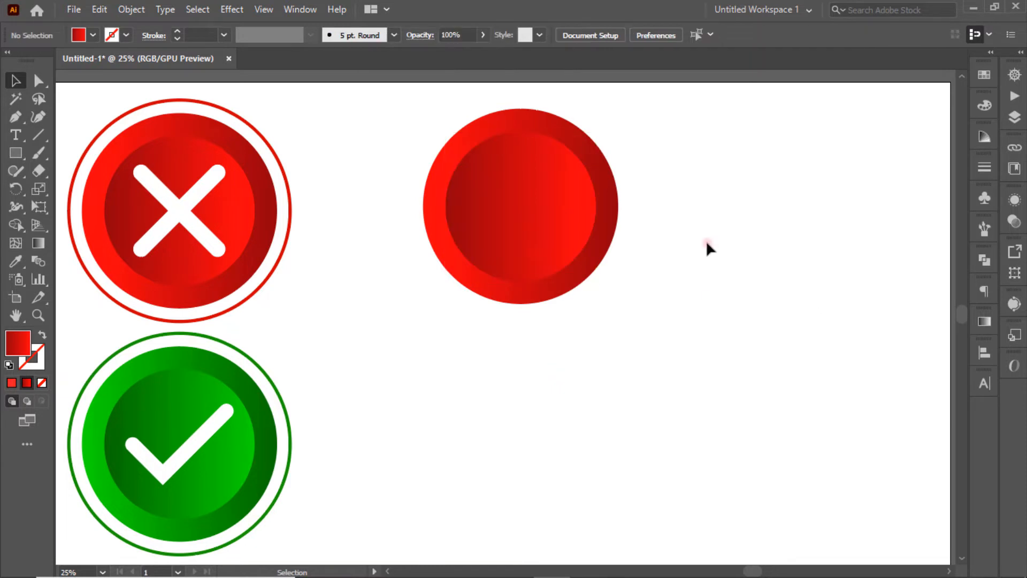
click(18, 155)
drag(389, 86, 885, 333)
right_click(520, 207)
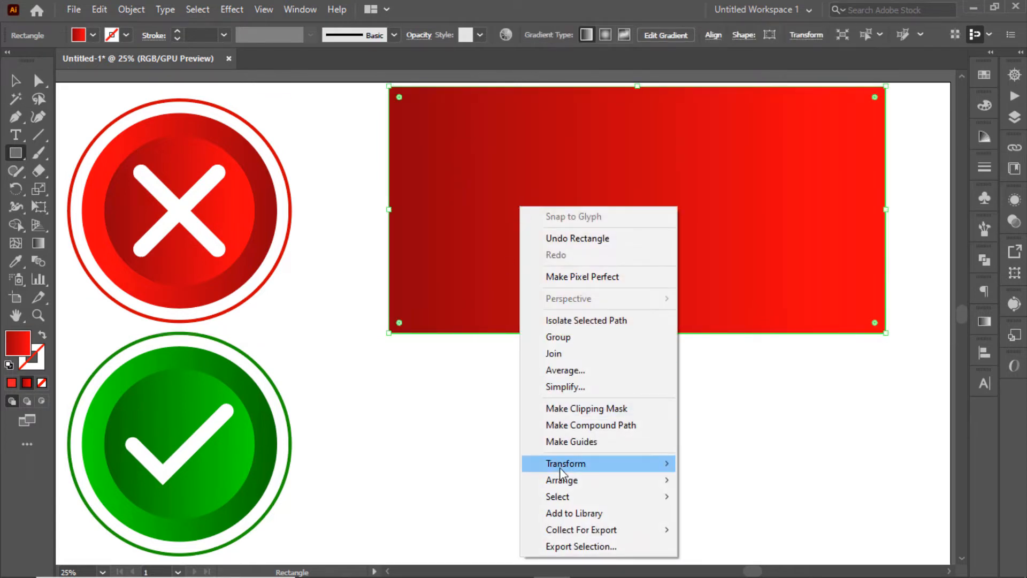
mouse_move(561, 481)
click(751, 528)
key(v)
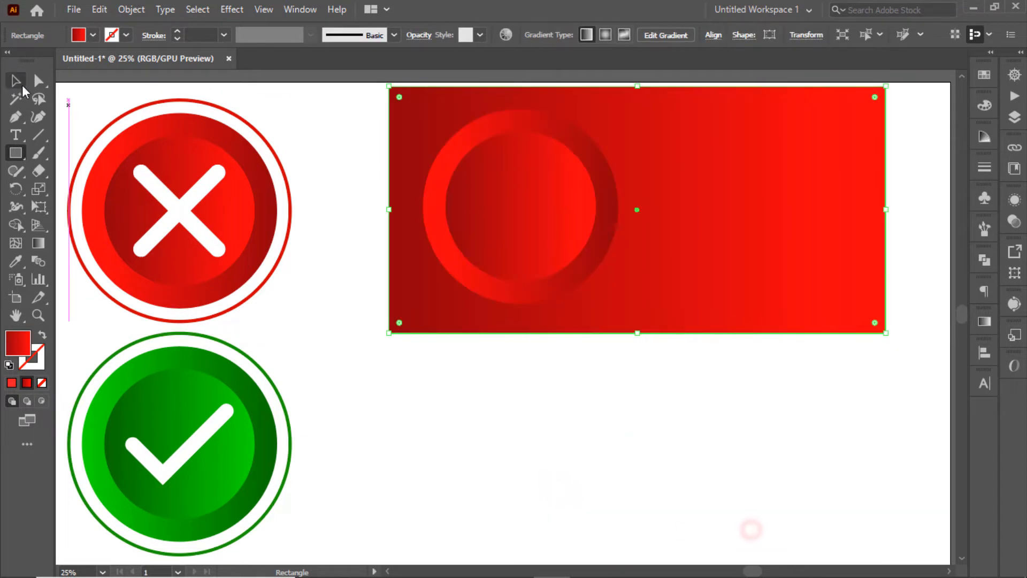
Align the copied circles and the wide rectangle to each other by their vertical centers.
click(303, 115)
click(675, 214)
drag(364, 131, 588, 272)
click(711, 33)
click(752, 429)
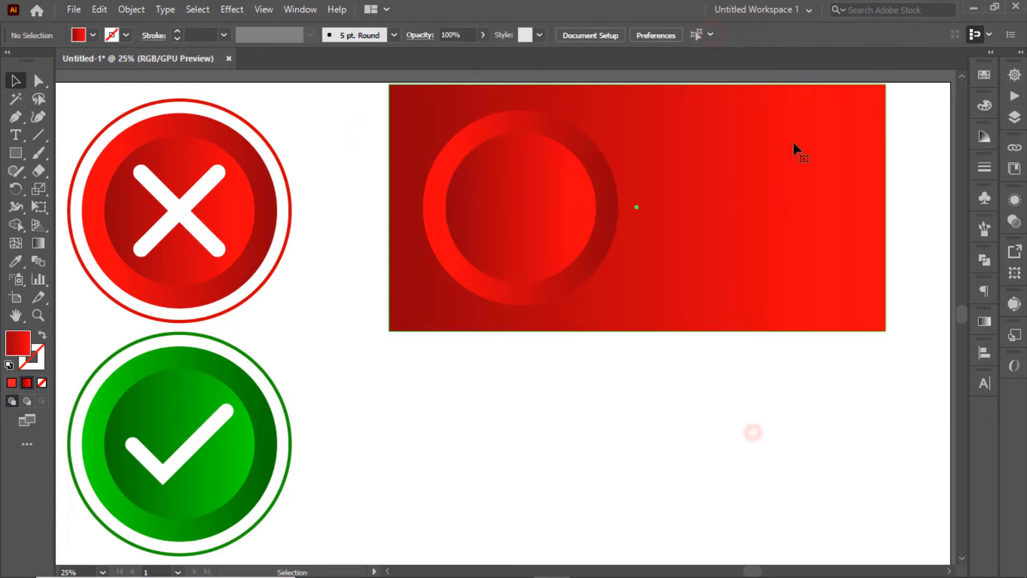
Paste a copy of the wide rectangle in front of it and shrink the copy slightly about its center.
click(793, 140)
click(99, 9)
click(125, 82)
click(100, 9)
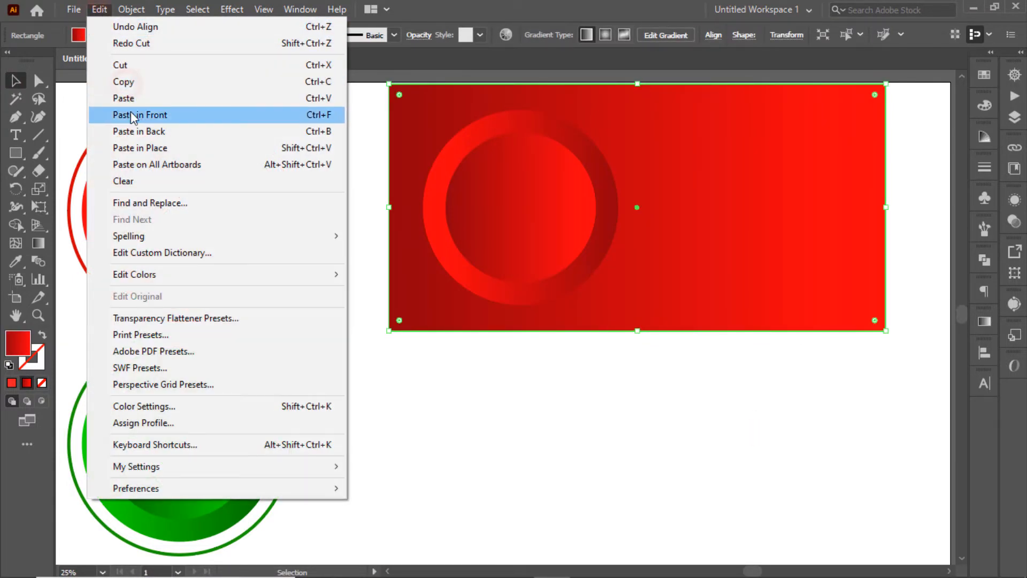
click(137, 114)
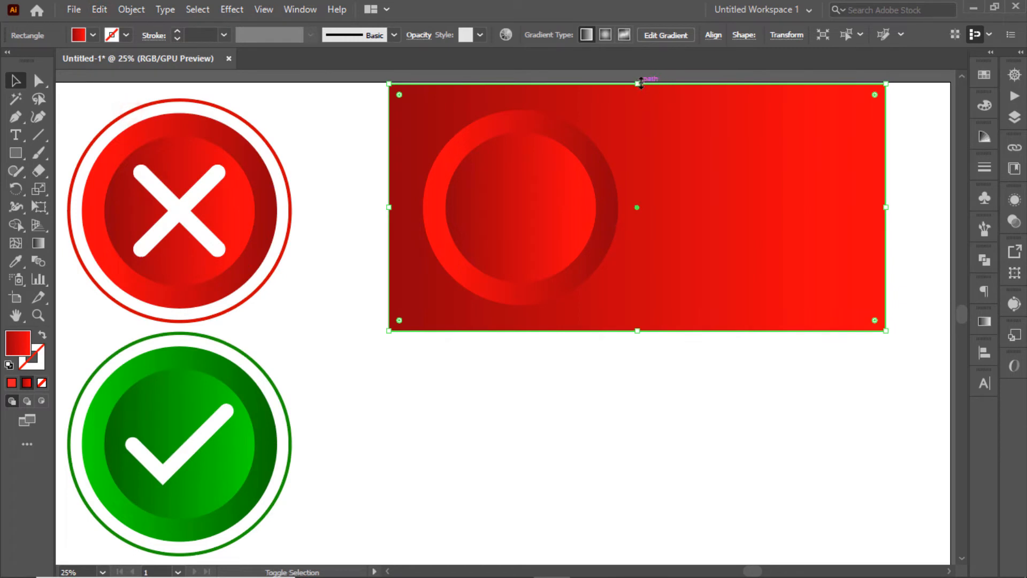
drag(641, 83, 639, 105)
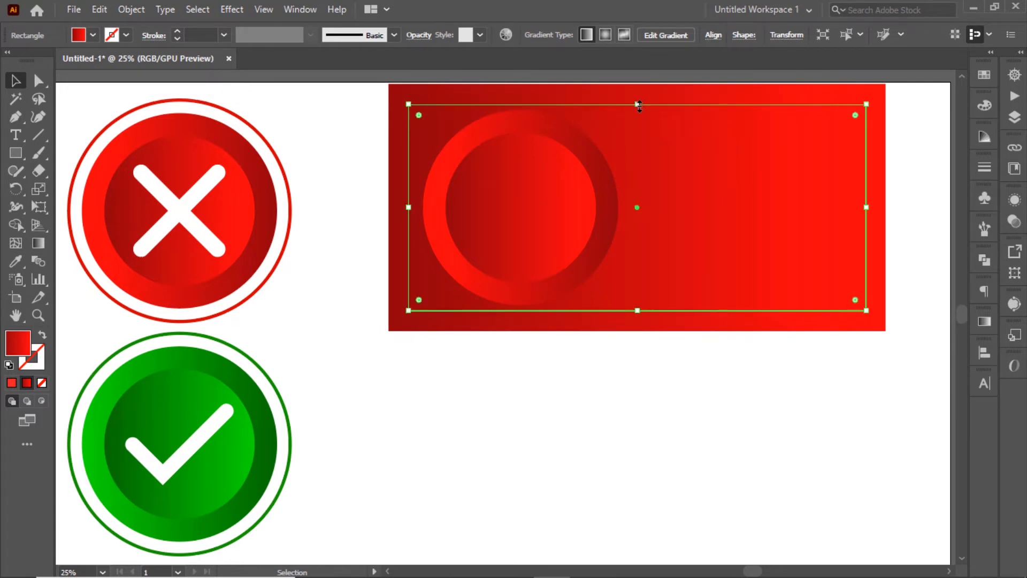
drag(866, 207, 862, 208)
Fully round the corners of the inner and outer rectangles to turn both into pill shapes.
drag(851, 118, 718, 192)
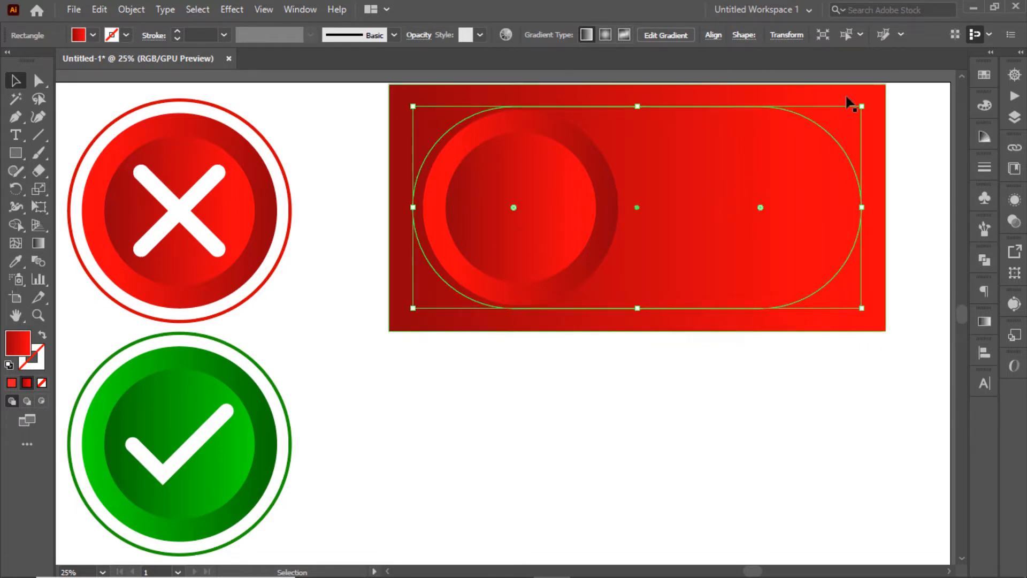
key(ctrl+z)
drag(874, 97, 652, 187)
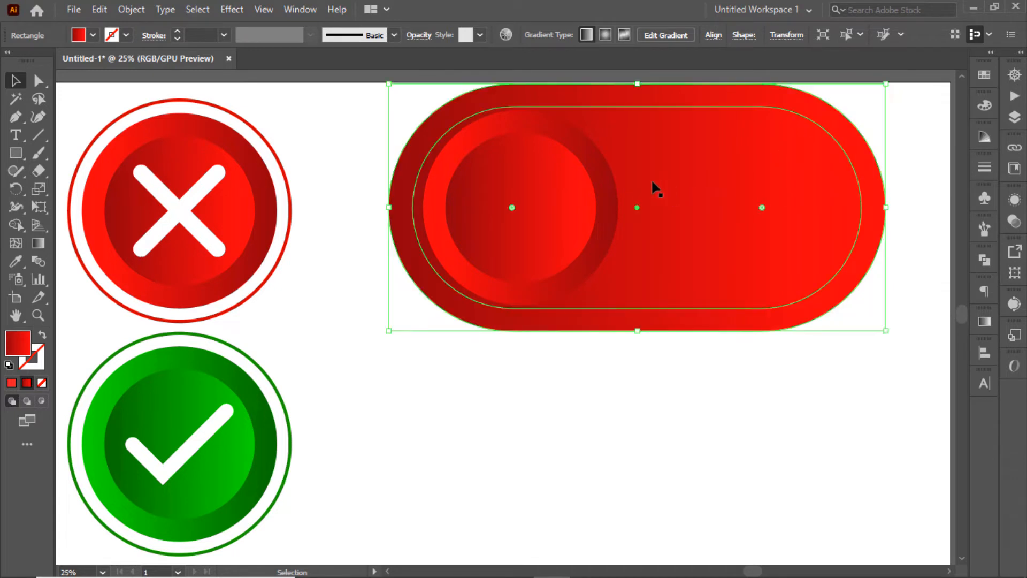
Fill the outer pill with the near-white gradient preset.
click(984, 322)
click(827, 341)
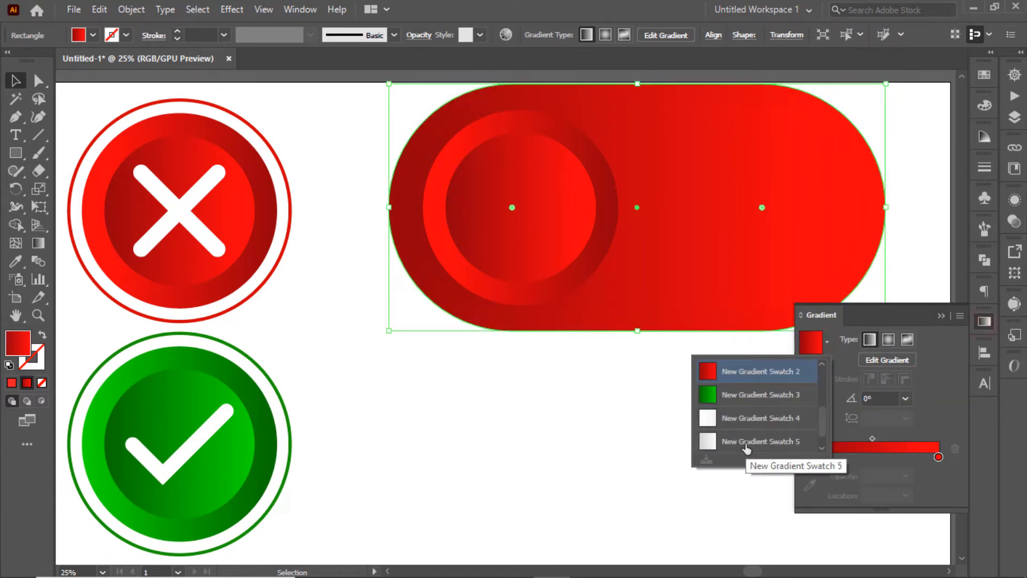
click(747, 442)
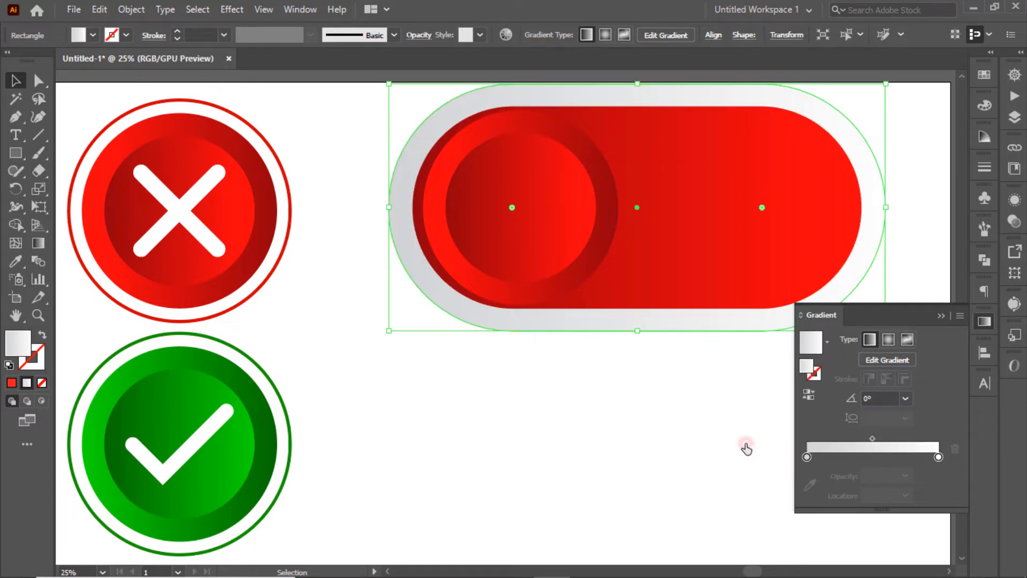
click(828, 345)
click(761, 395)
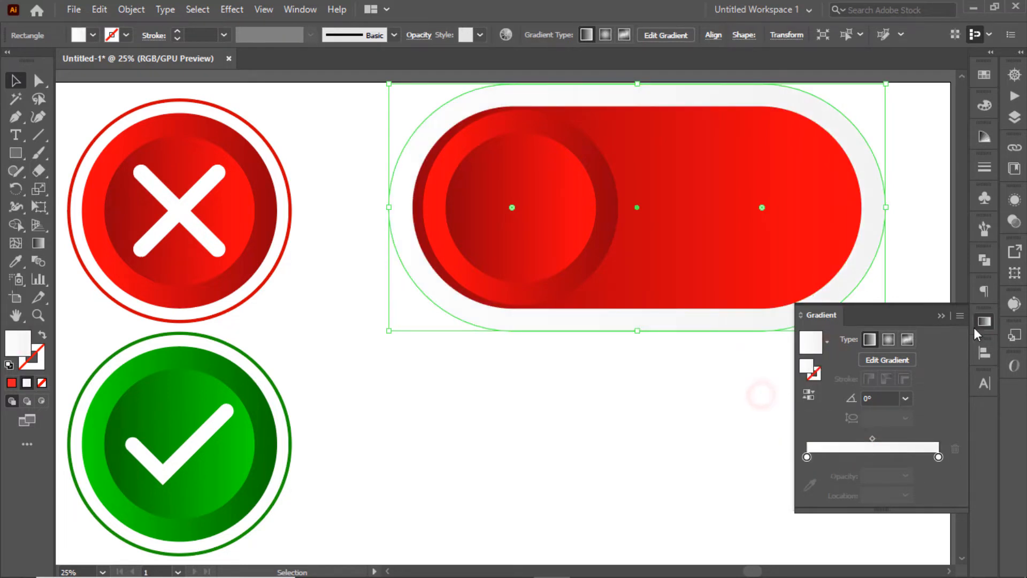
click(892, 342)
click(929, 229)
Move the complete toggle with both pills and both circles slightly down the artboard and deselect it.
click(745, 214)
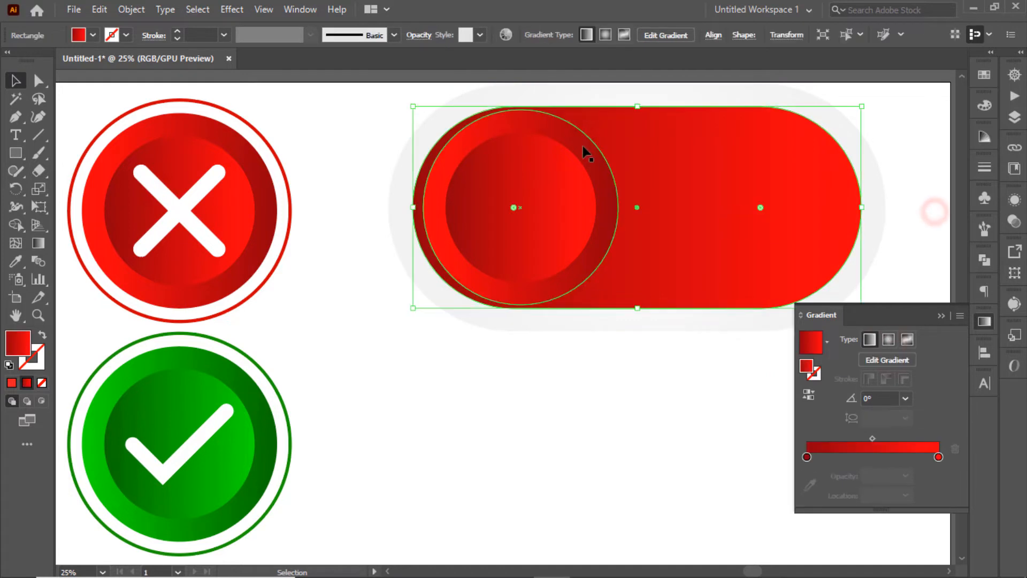
drag(558, 203, 631, 245)
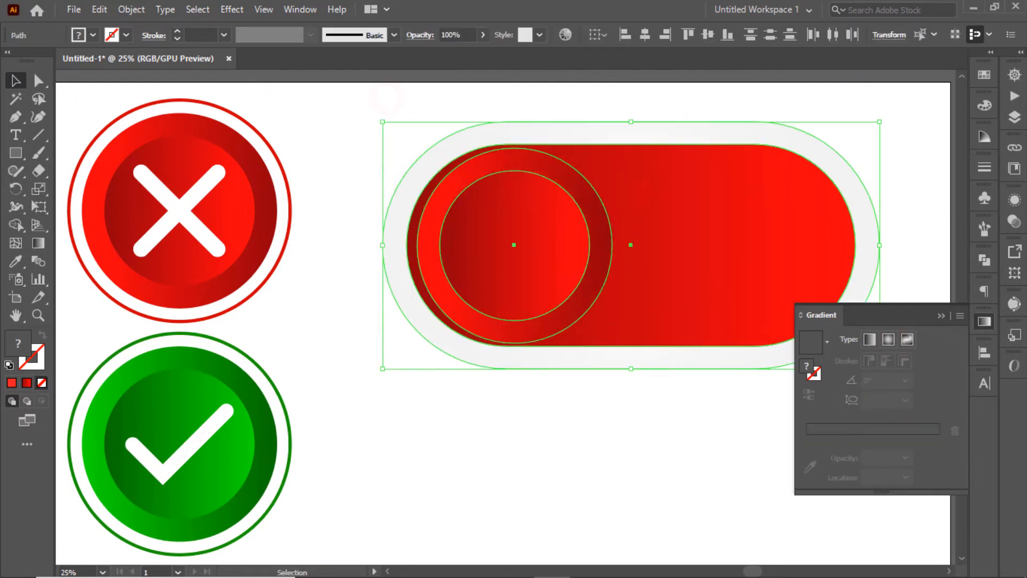
click(985, 321)
click(941, 238)
Square off the inner red pill's corners and enlarge the shape slightly about its center.
click(733, 206)
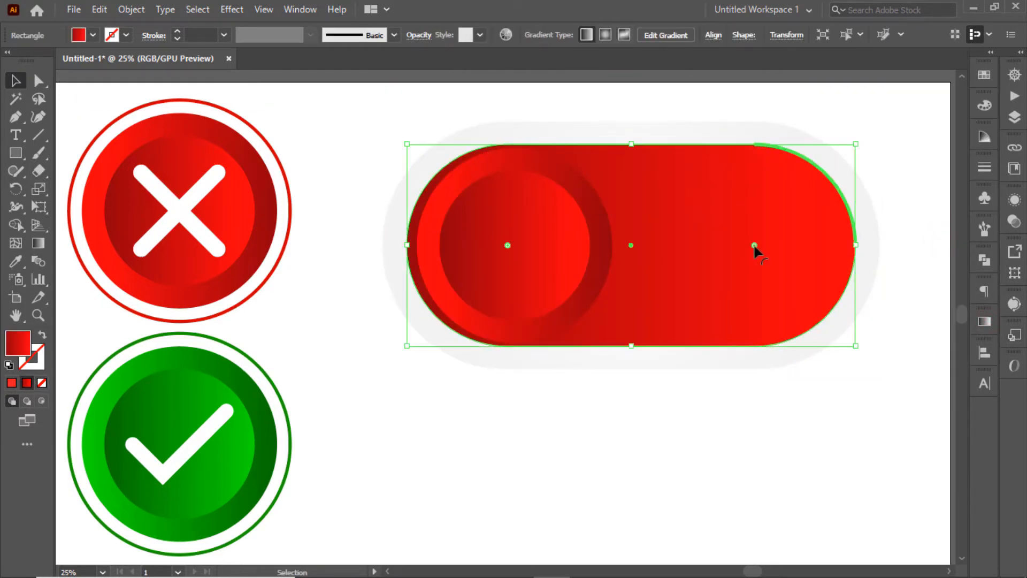
drag(754, 246, 866, 171)
drag(631, 145, 631, 140)
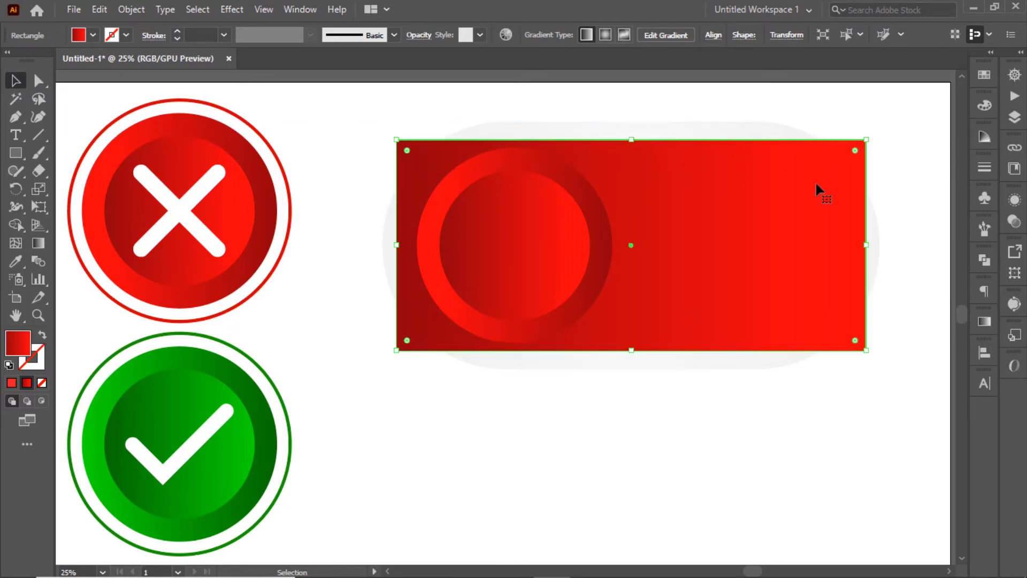
Reduce the red rectangle slightly about its center and fully round its corners back into a pill.
drag(855, 151, 639, 231)
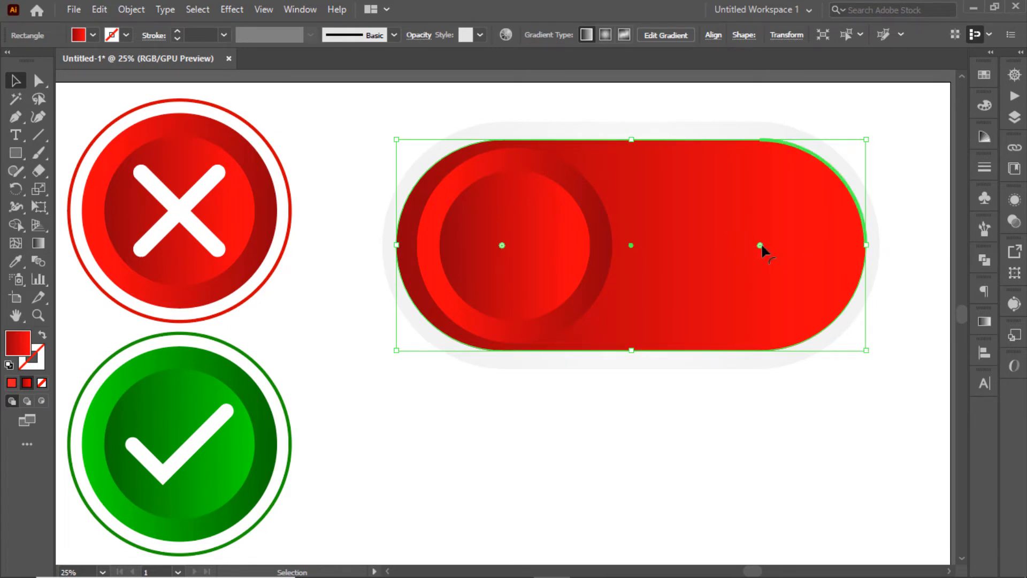
key(ctrl+z)
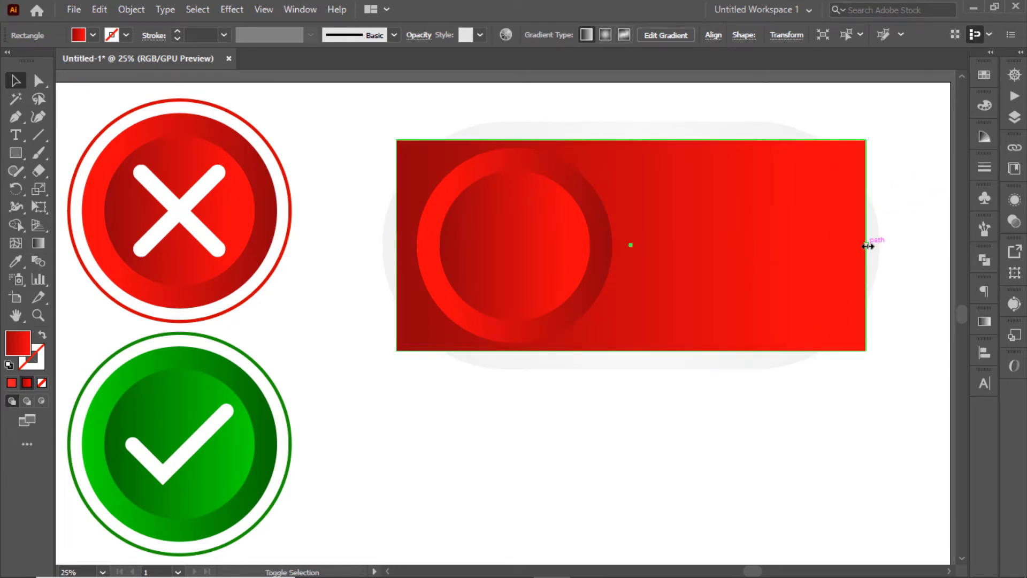
drag(867, 246, 861, 245)
drag(851, 155, 632, 251)
click(605, 438)
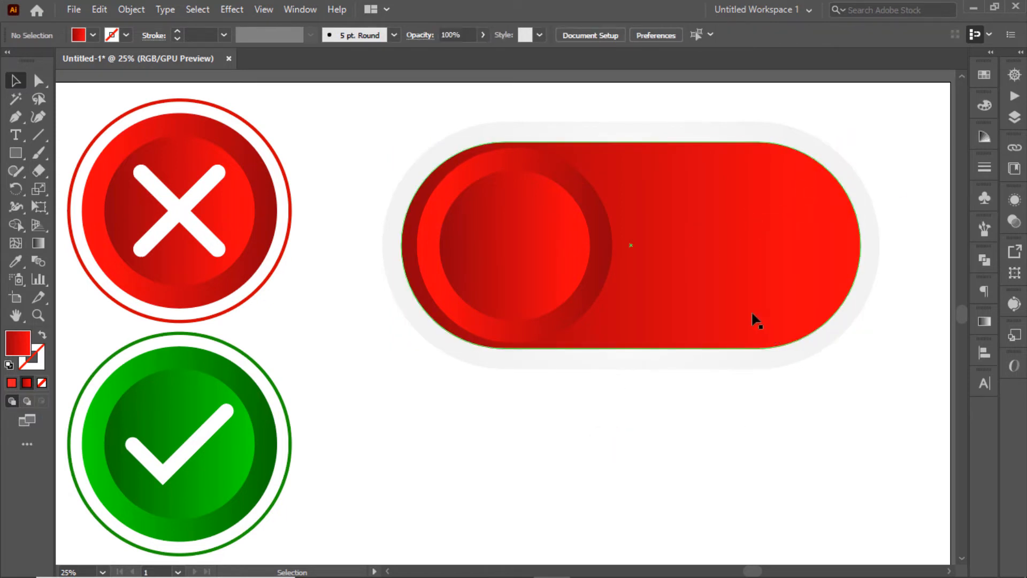
Scale the toggle's two circles down together and fit them as a knob inside the red pill's left end.
click(591, 210)
drag(613, 250, 602, 245)
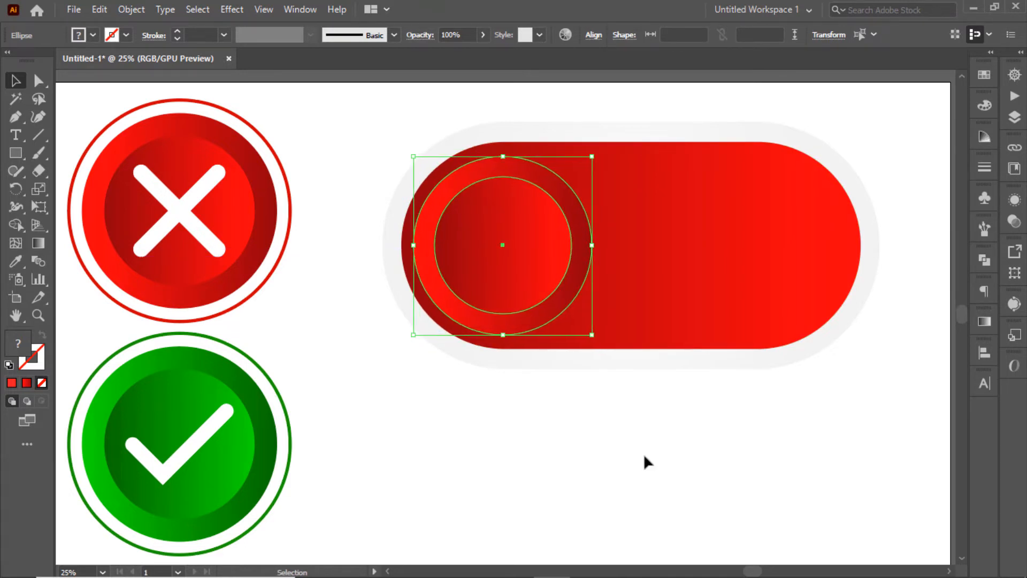
click(644, 456)
Fill the inner pill with the bright red gradient preset.
click(708, 231)
click(984, 321)
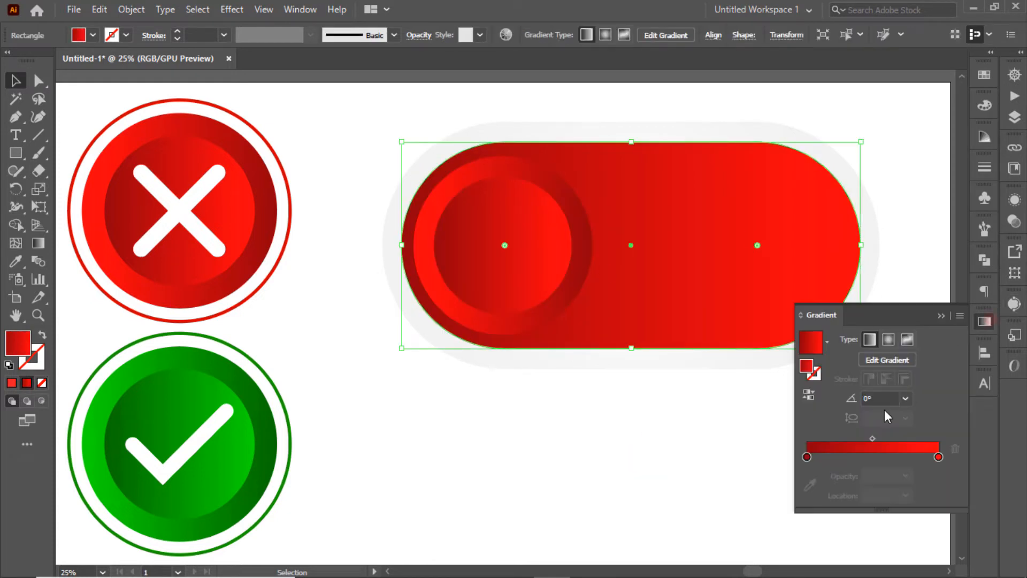
click(827, 342)
click(728, 440)
click(643, 441)
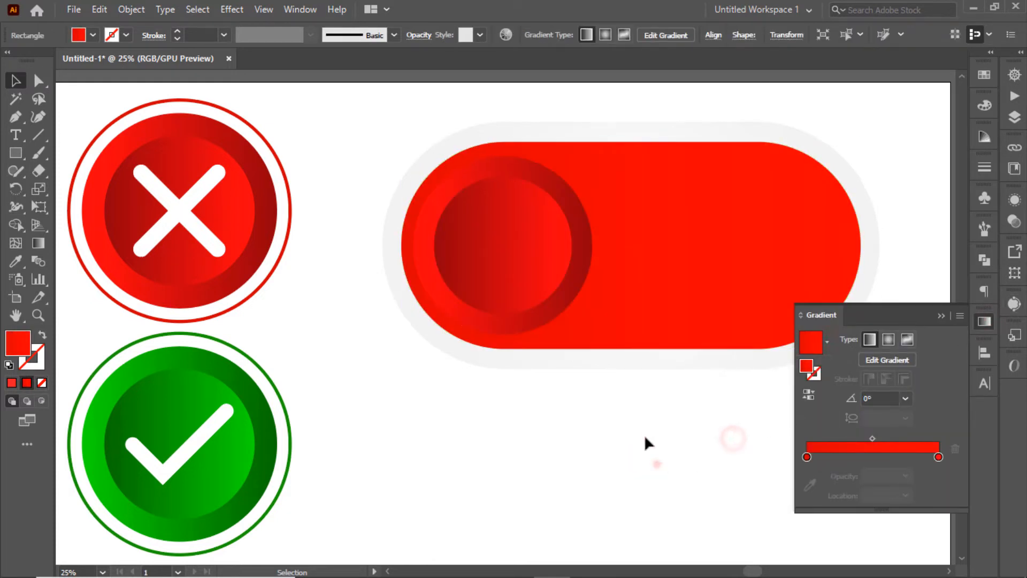
Fill the knob's inner circle with the grey-to-white preset New Gradient Swatch 5.
click(826, 342)
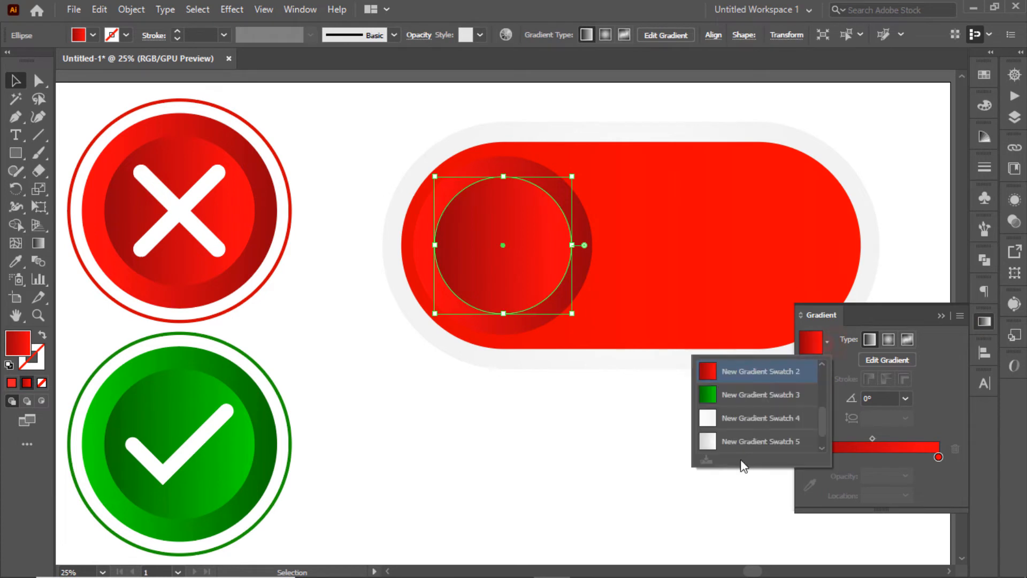
click(729, 445)
click(668, 447)
Apply the grey-to-white gradient preset to the knob's outer circle, reverse its direction, and deselect the circle.
click(582, 259)
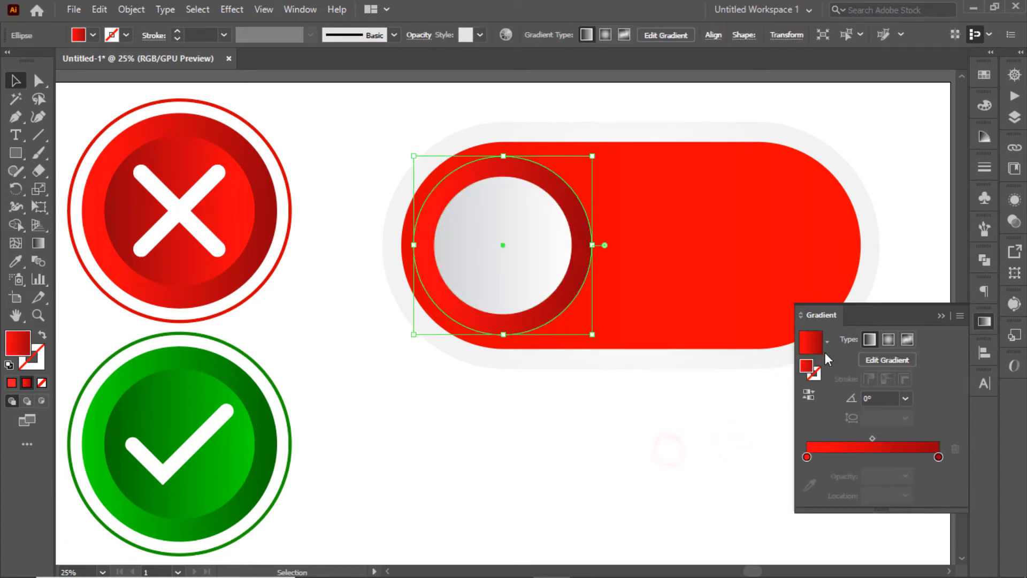
click(826, 341)
click(760, 417)
click(808, 396)
click(723, 485)
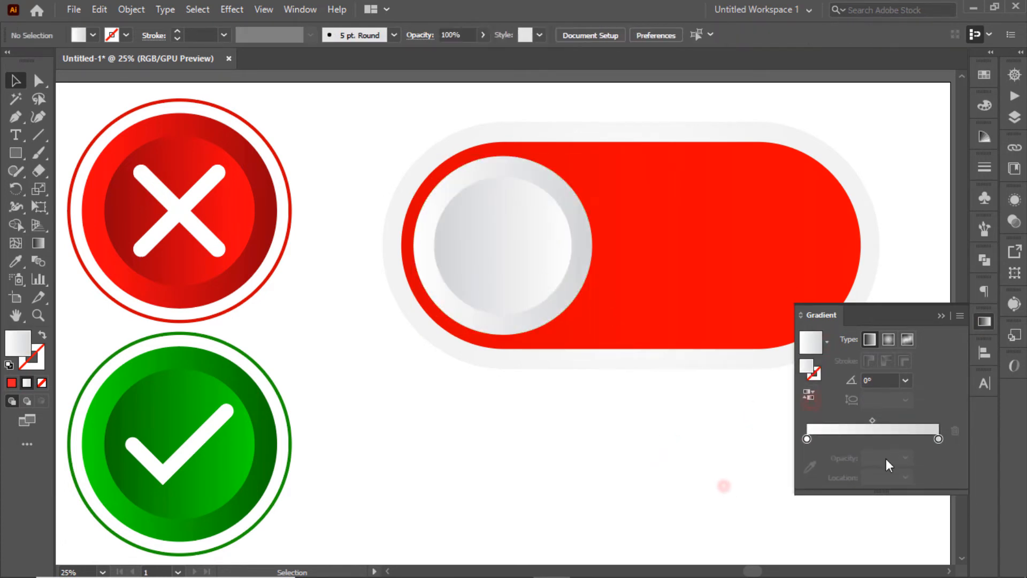
Enlarge the knob's inner circle about its centre, leaving only a thin rim of the outer circle around it.
click(480, 249)
drag(571, 176, 584, 163)
click(562, 417)
click(989, 321)
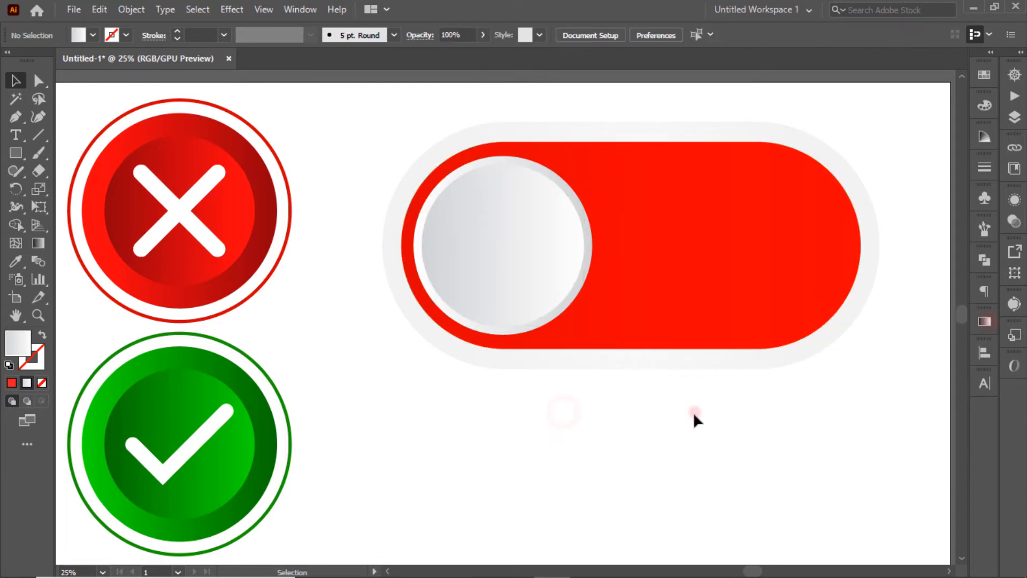
click(693, 412)
Group the knob's inner and outer circles.
click(585, 214)
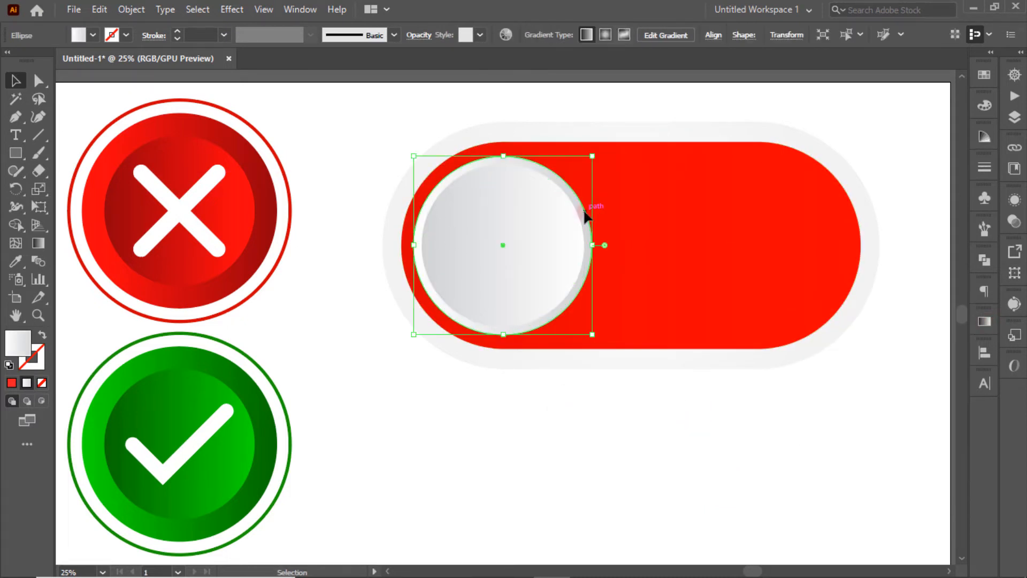
right_click(569, 223)
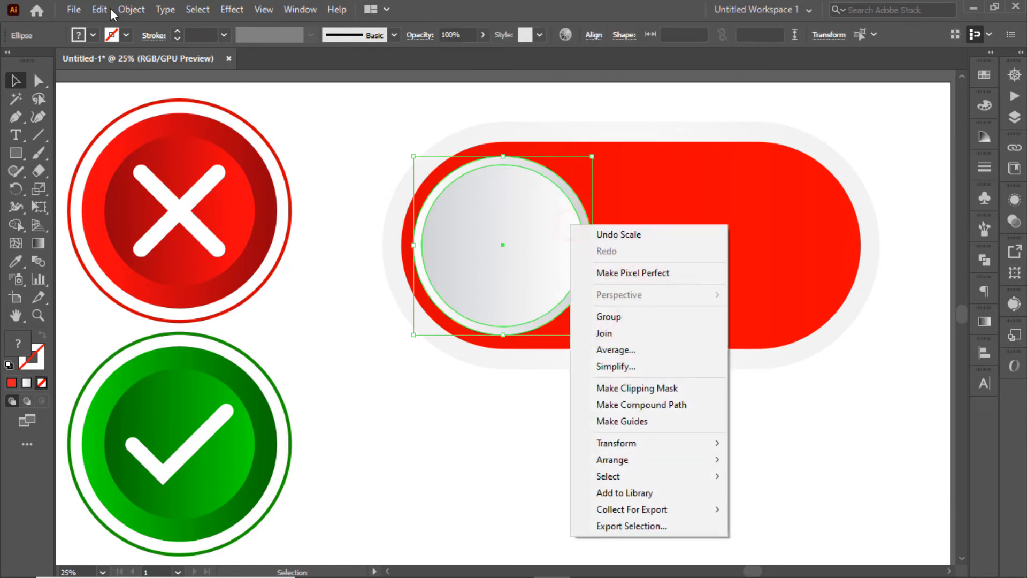
click(650, 318)
Paste a copy of the knob group in front and scale it down to a small button at the knob's centre.
click(100, 9)
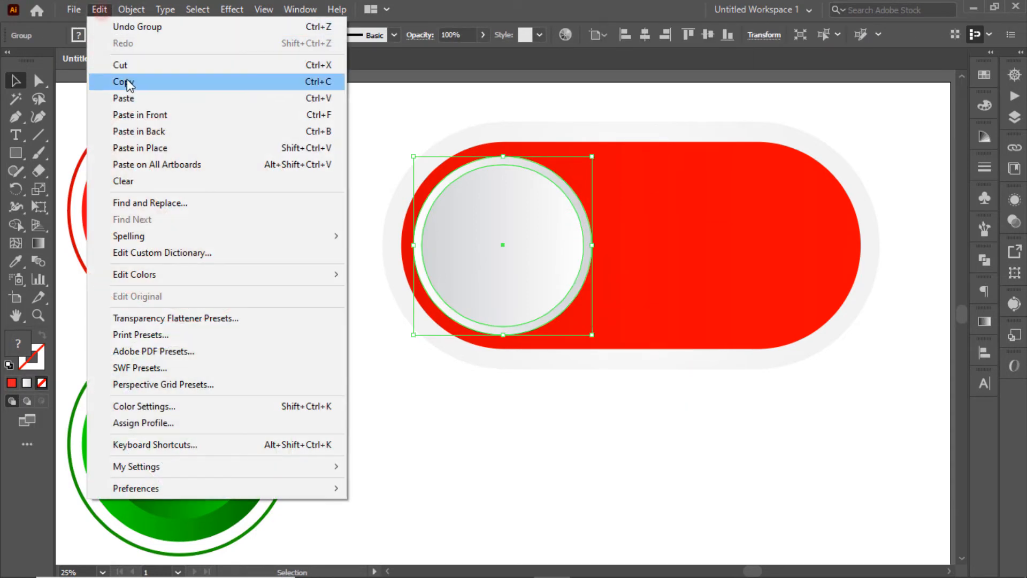
click(127, 78)
click(99, 9)
click(136, 114)
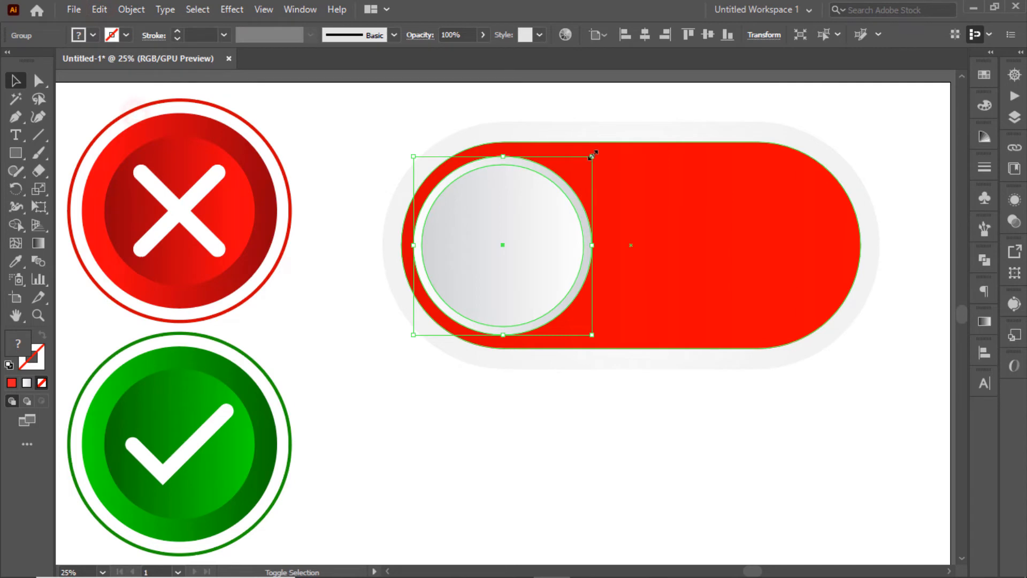
drag(585, 163, 529, 219)
click(544, 411)
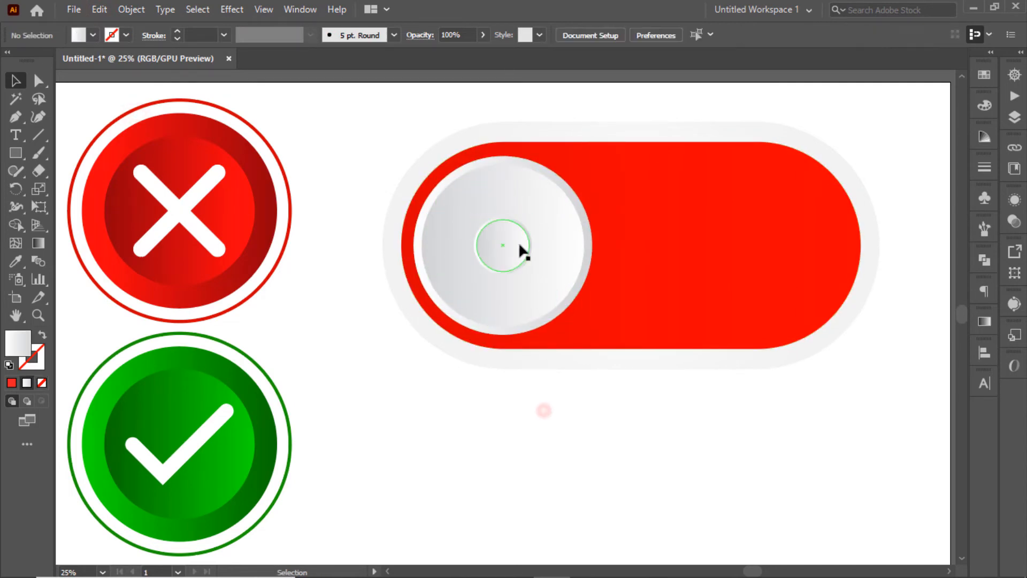
Ungroup the small central button into its two circles.
click(1014, 76)
click(903, 209)
click(903, 209)
click(903, 209)
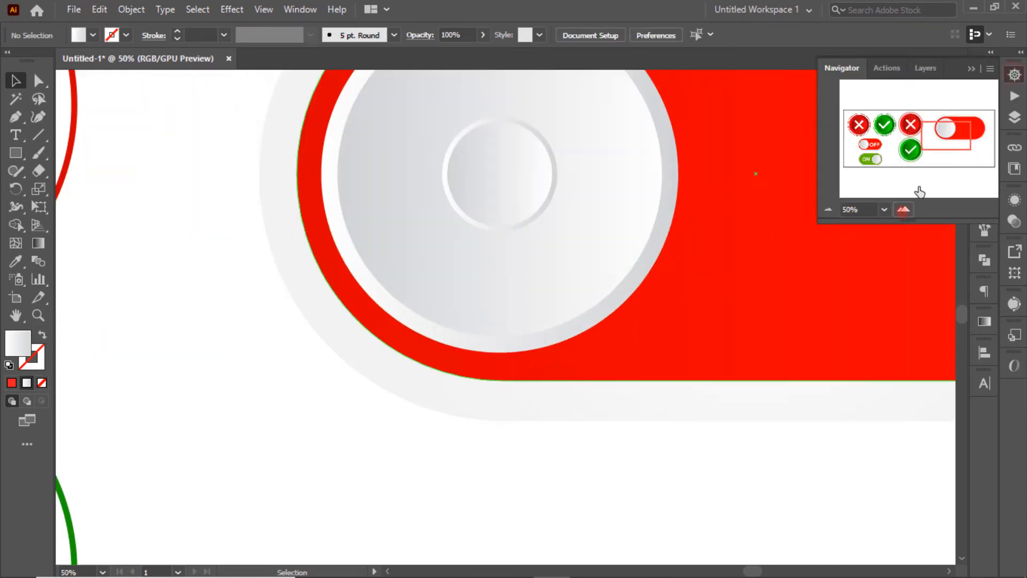
drag(916, 132, 946, 129)
click(530, 249)
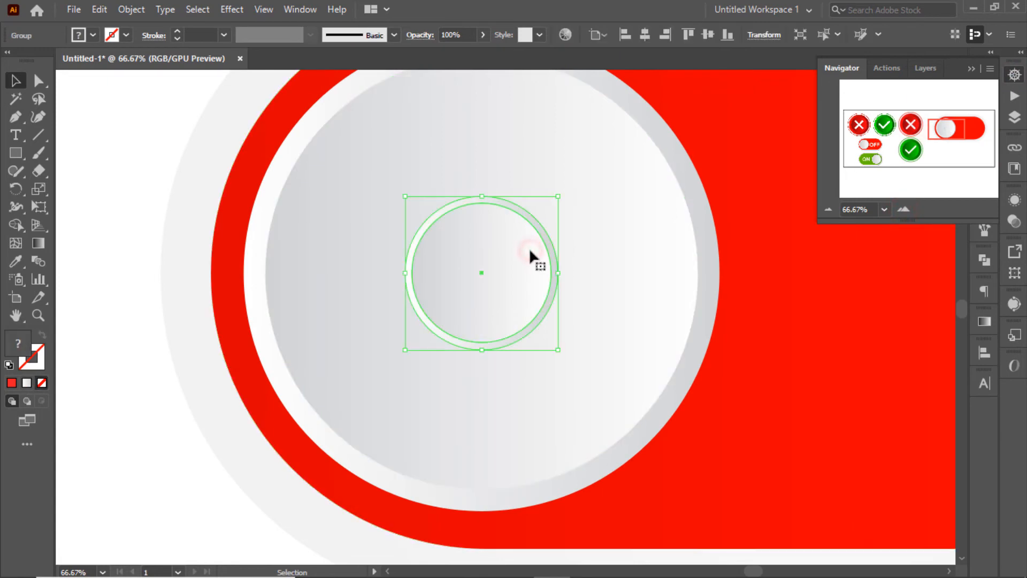
right_click(529, 250)
click(587, 377)
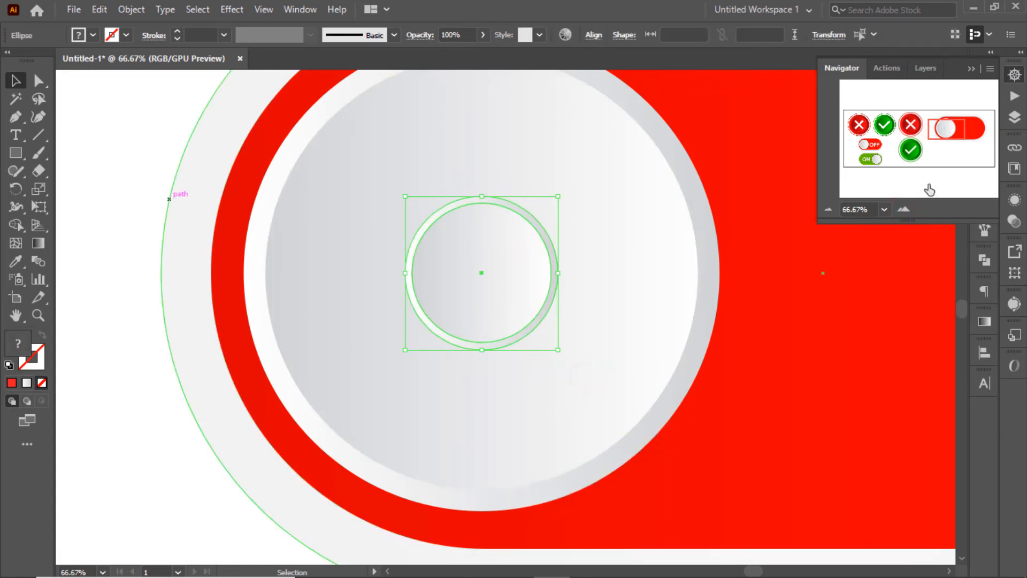
Reverse the gradient direction on both the inner and outer circles of the small central button.
click(828, 209)
click(828, 209)
click(360, 448)
right_click(346, 244)
click(984, 321)
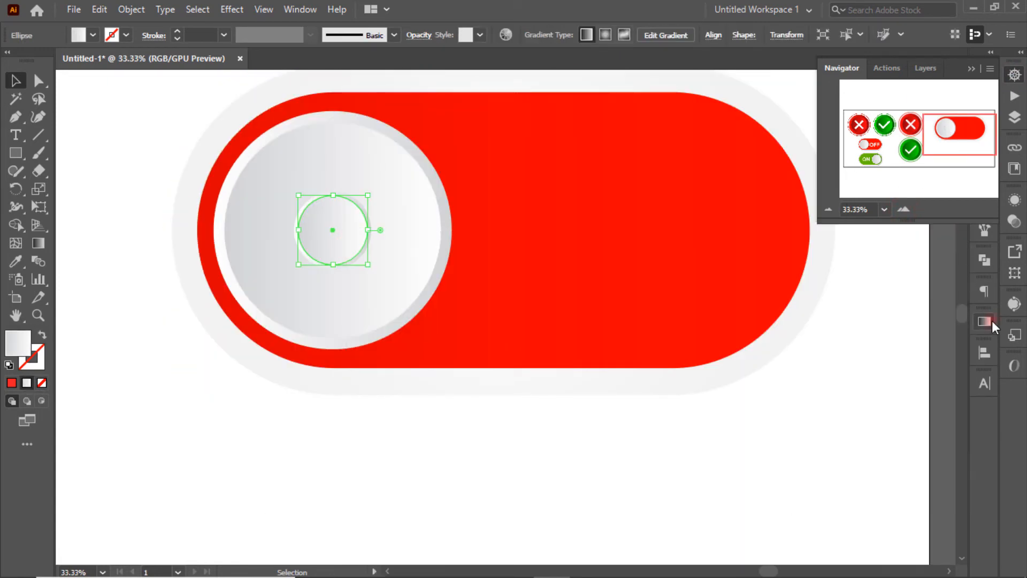
click(984, 321)
click(650, 437)
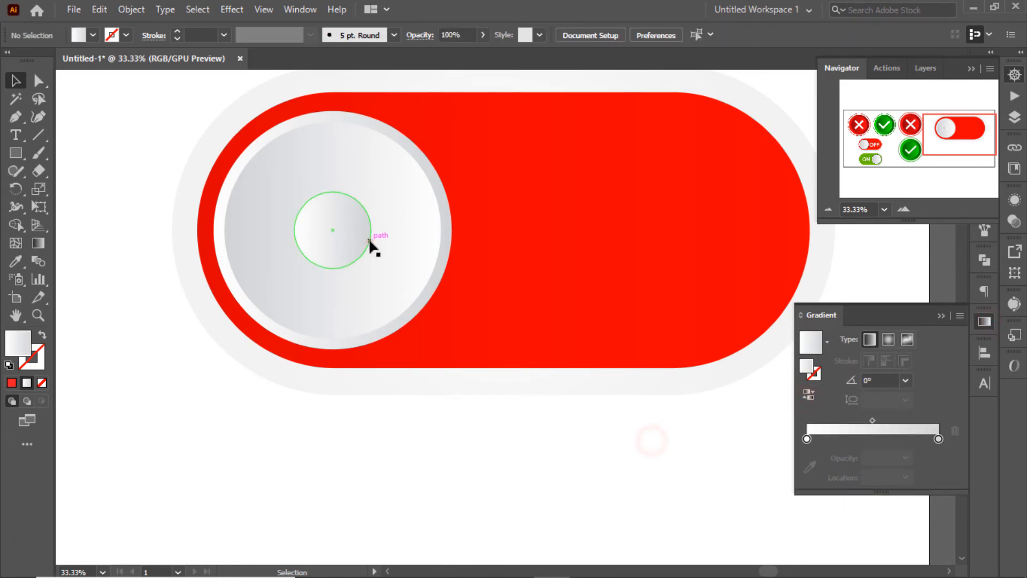
click(372, 242)
click(552, 462)
Group the small button's two circles and shrink the group further to a tiny dot centred on the knob.
click(344, 230)
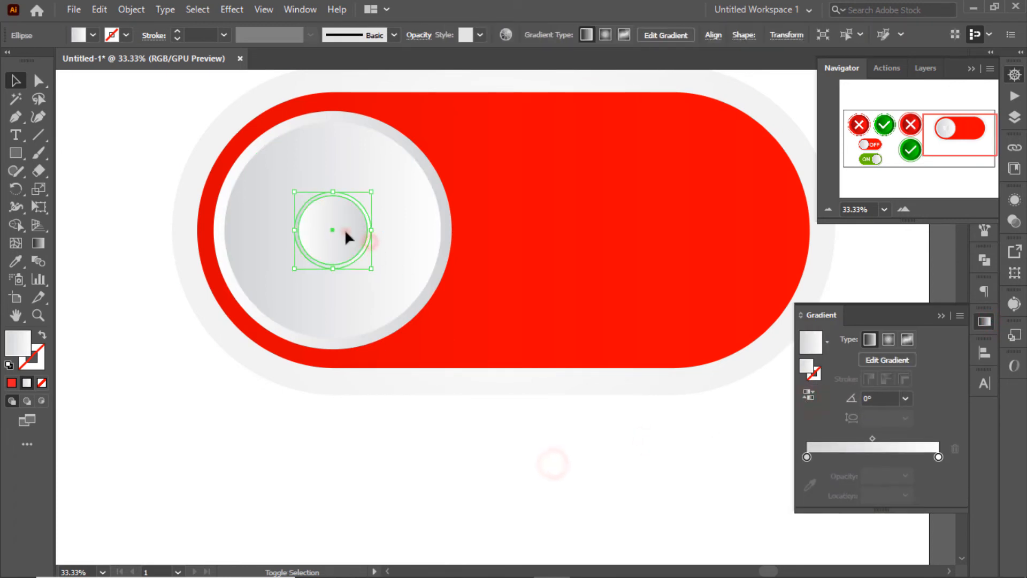
shift+click(373, 192)
right_click(348, 221)
click(381, 313)
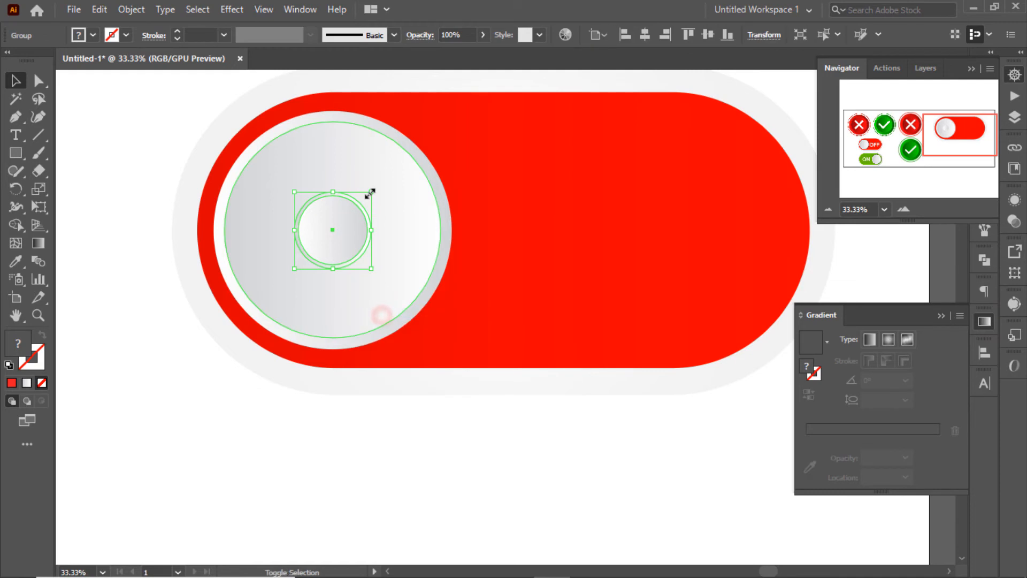
drag(367, 195, 354, 218)
click(426, 480)
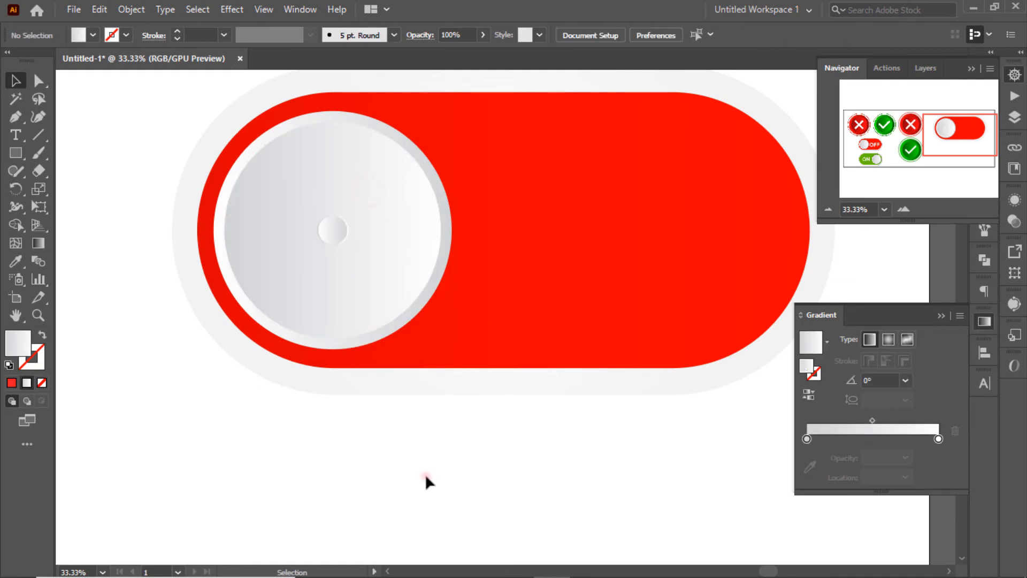
Ungroup the knob's two large circles and clear the selection.
click(828, 209)
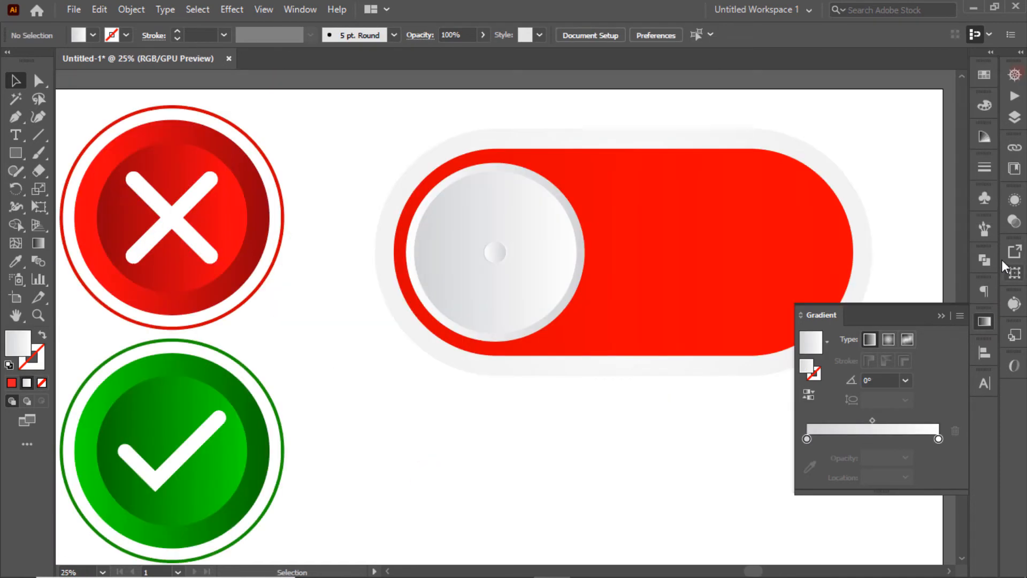
click(579, 243)
right_click(591, 257)
click(636, 358)
click(560, 505)
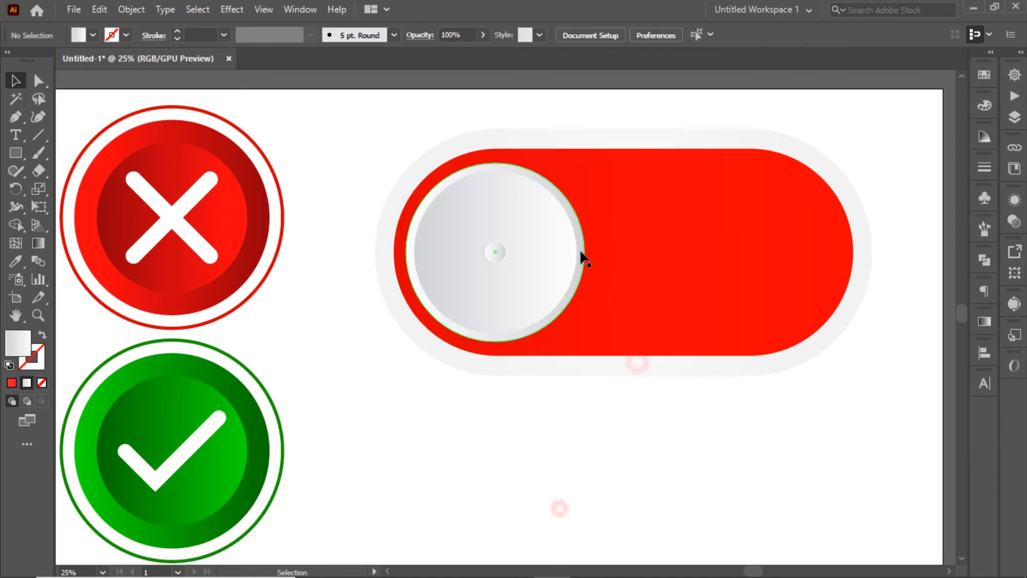
Apply an Outer Glow effect to the knob's large outer circle.
click(582, 256)
click(231, 10)
mouse_move(268, 179)
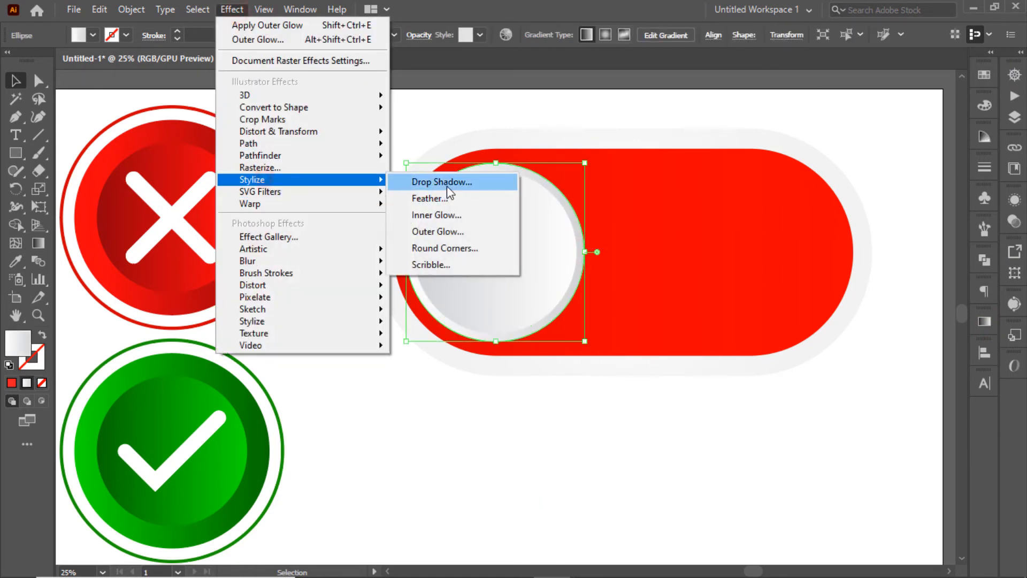
click(438, 233)
click(749, 251)
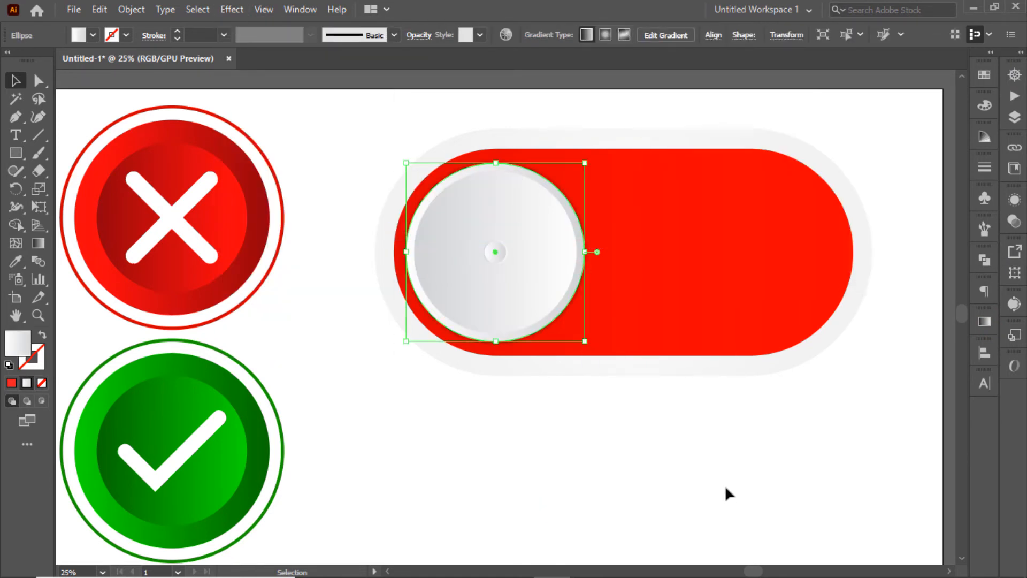
click(725, 490)
Apply a black Outer Glow to the outer light-grey pill with Normal mode, 75% opacity and 7 px blur.
click(862, 300)
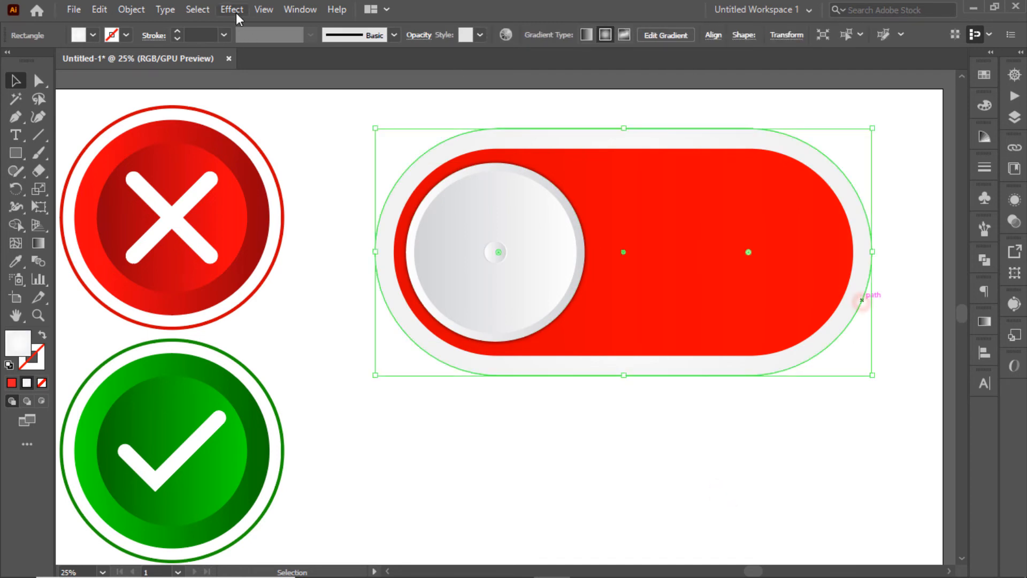
click(236, 13)
mouse_move(267, 178)
click(444, 236)
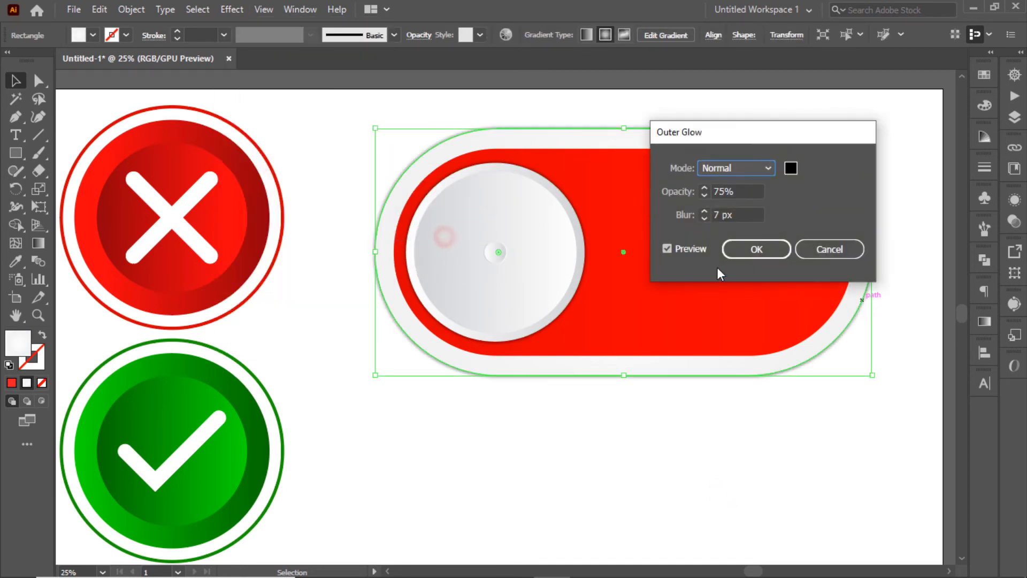
click(749, 249)
click(671, 478)
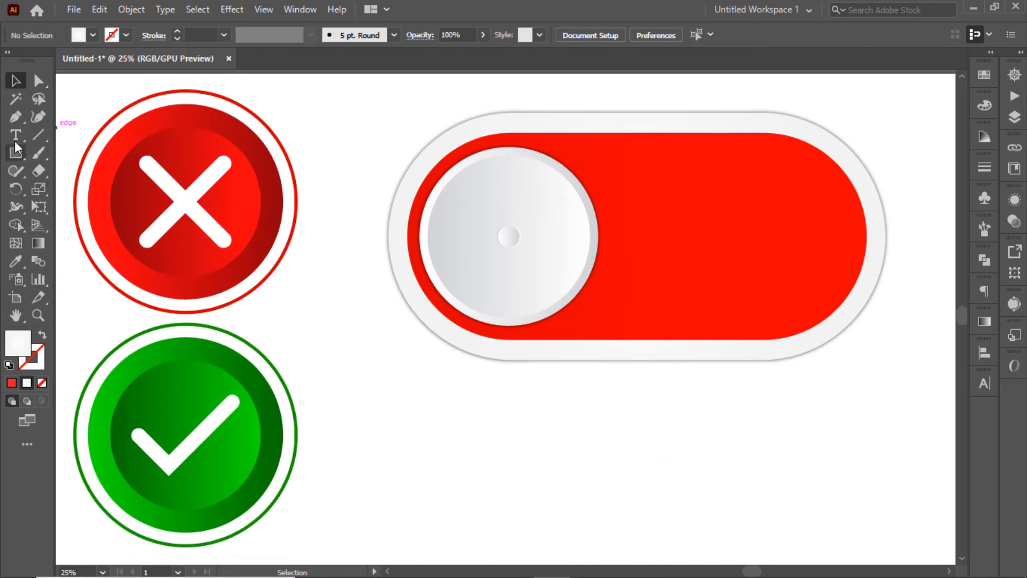
Add the text OFF on the red pill beside the knob and enlarge it to about 303 pt.
click(683, 230)
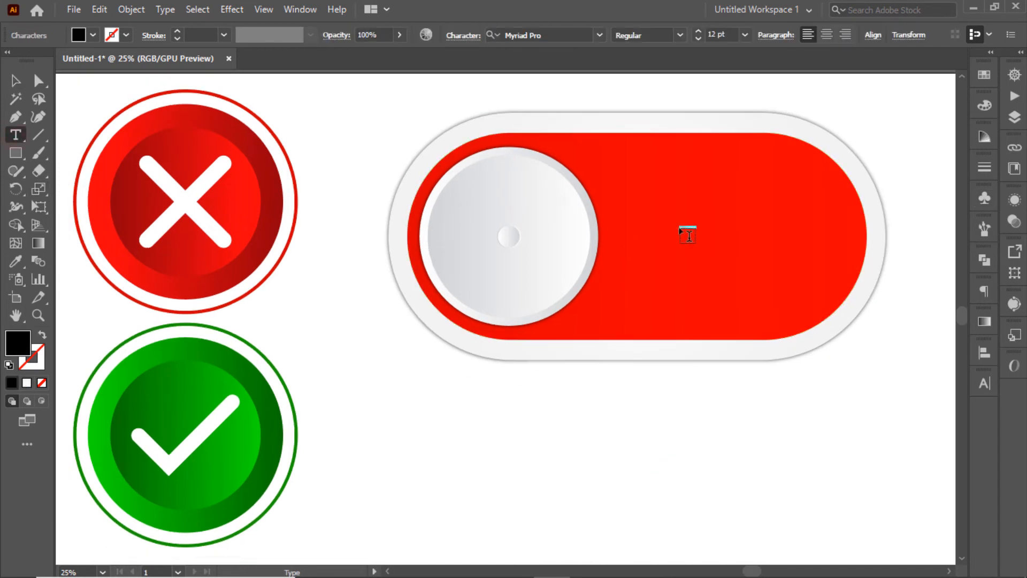
click(698, 31)
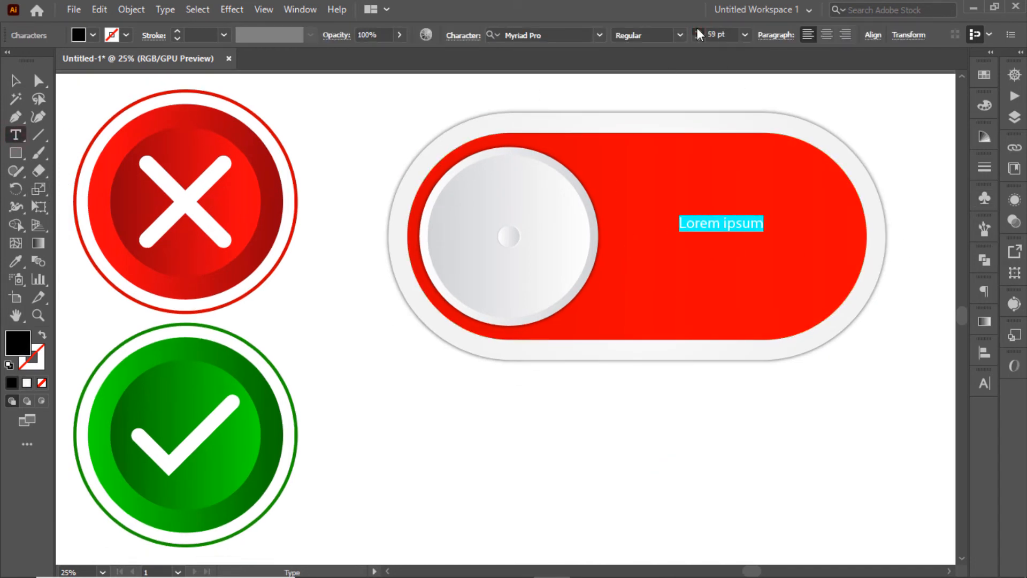
text(o)
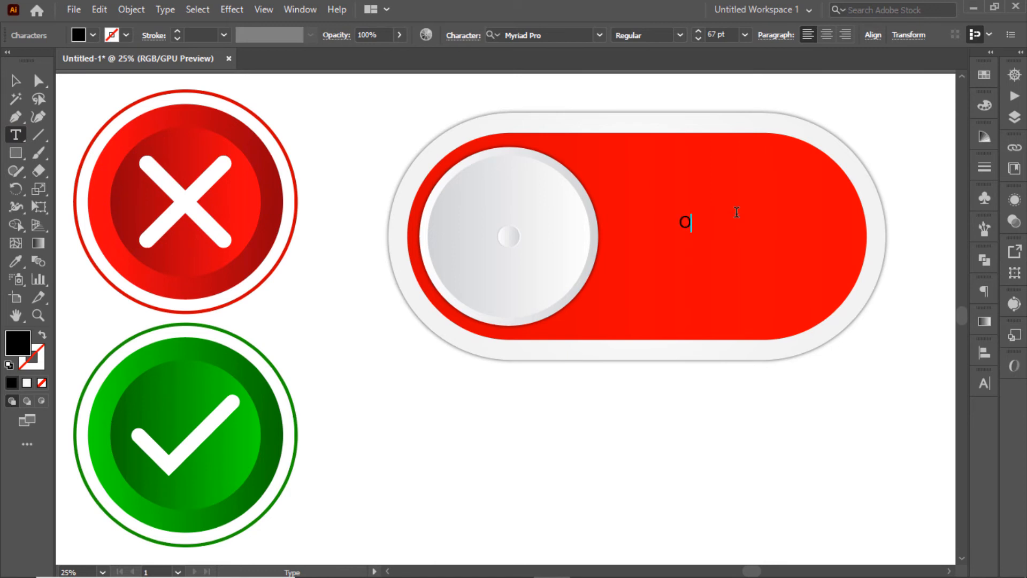
key(Escape)
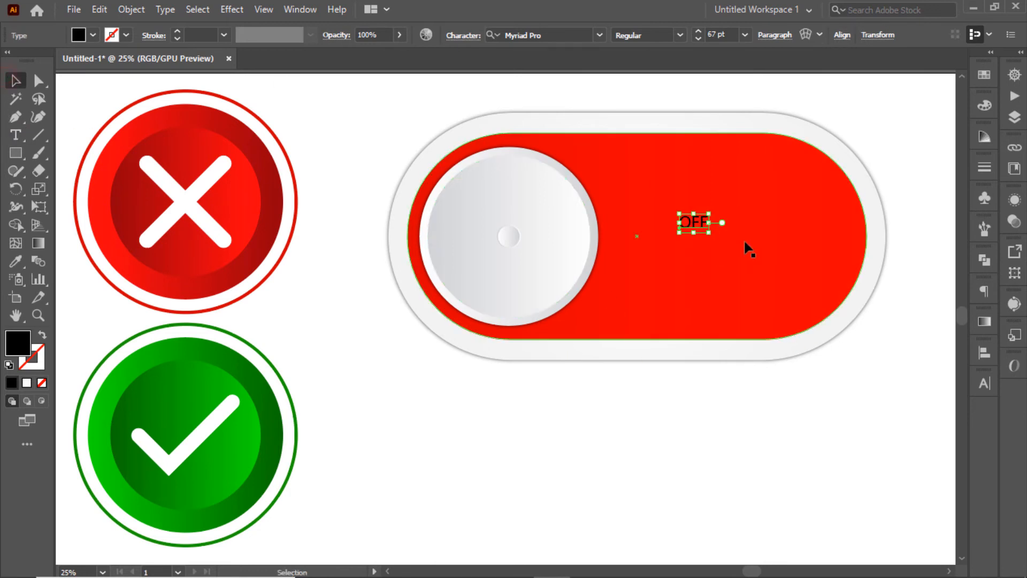
drag(709, 222, 810, 222)
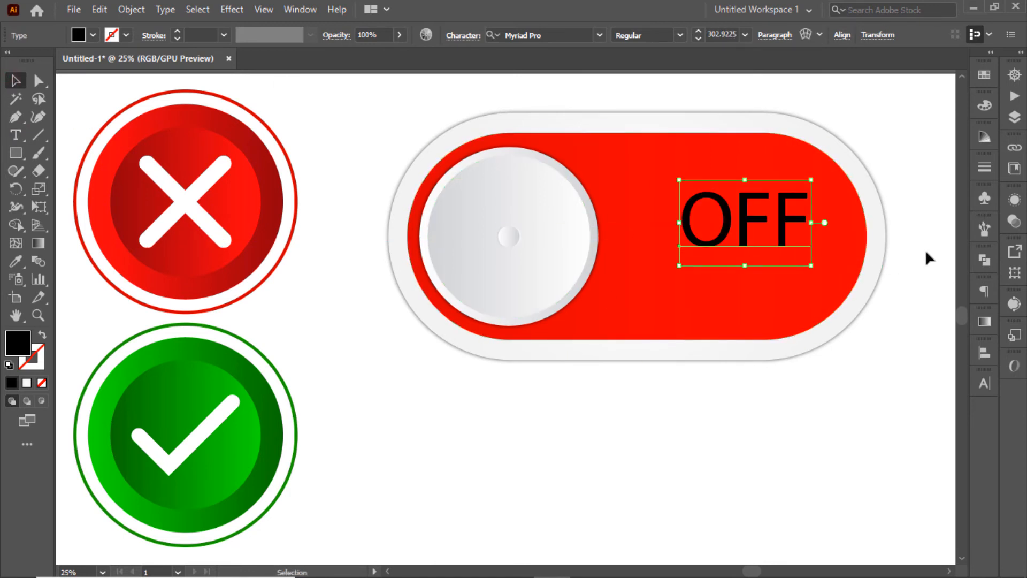
Fill the OFF text with white and move it slightly down within the red area.
click(94, 35)
click(32, 62)
click(799, 463)
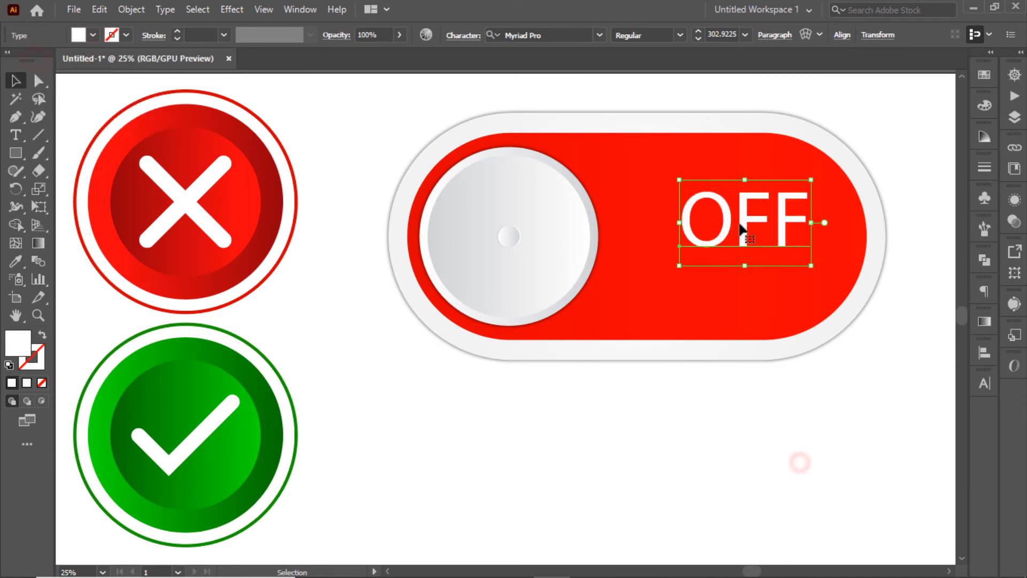
drag(741, 229, 732, 245)
Change the OFF text's font to Montserrat and nudge the text slightly upward.
click(984, 383)
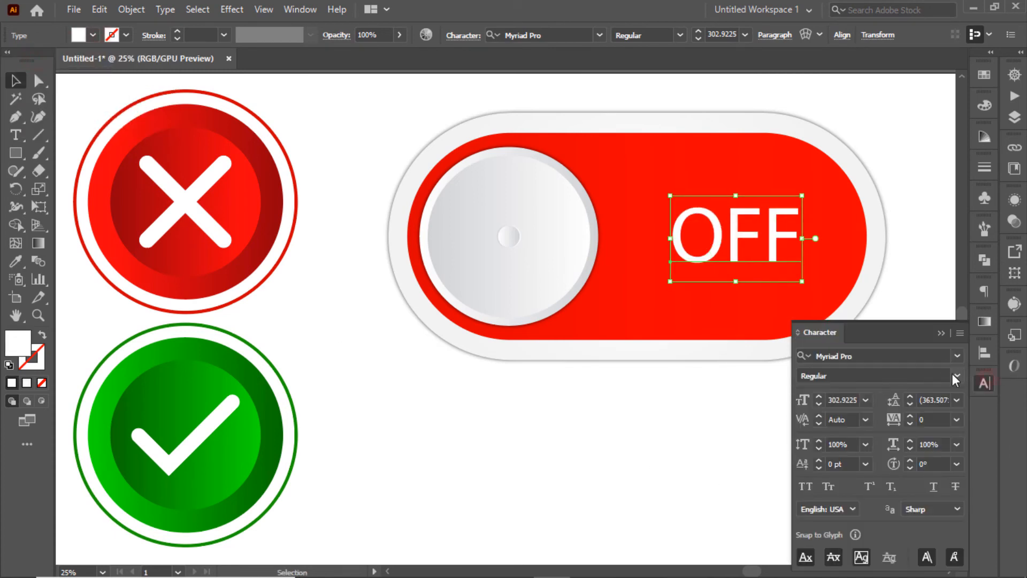
click(957, 356)
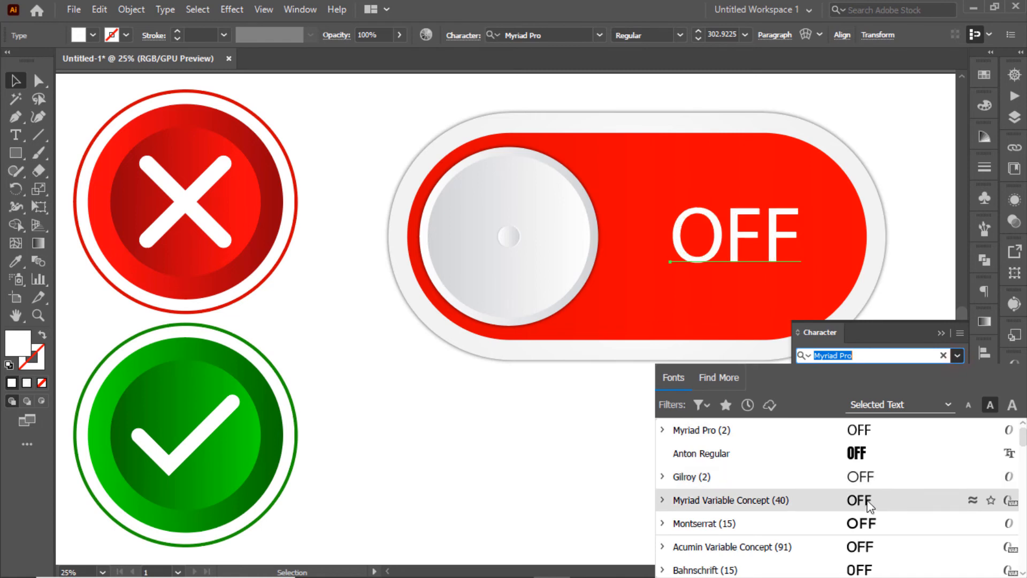
click(862, 523)
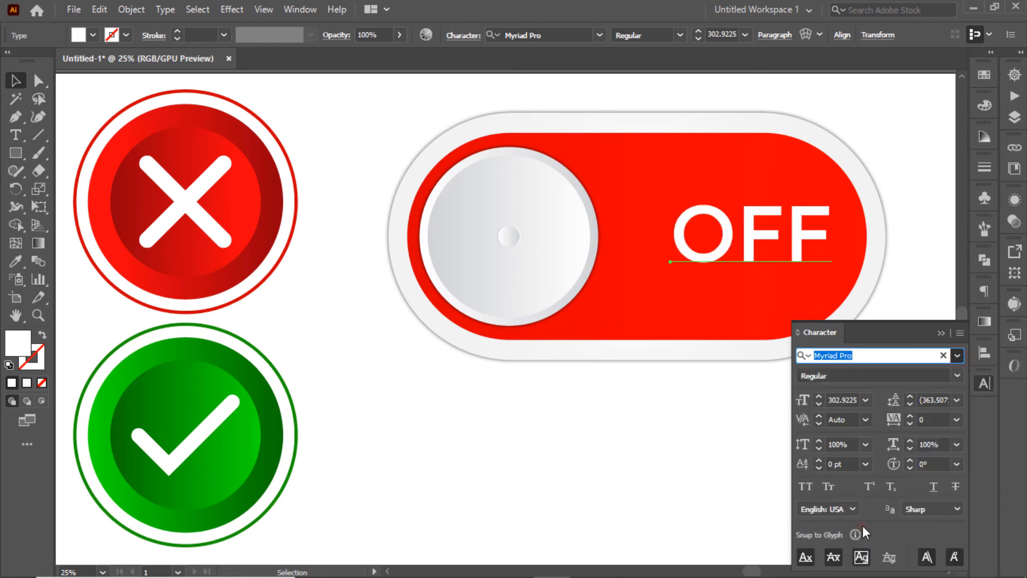
click(903, 220)
drag(758, 235, 756, 233)
Align the OFF text, knob and pills on their vertical centres, then clear the selection.
click(904, 218)
drag(778, 287, 778, 288)
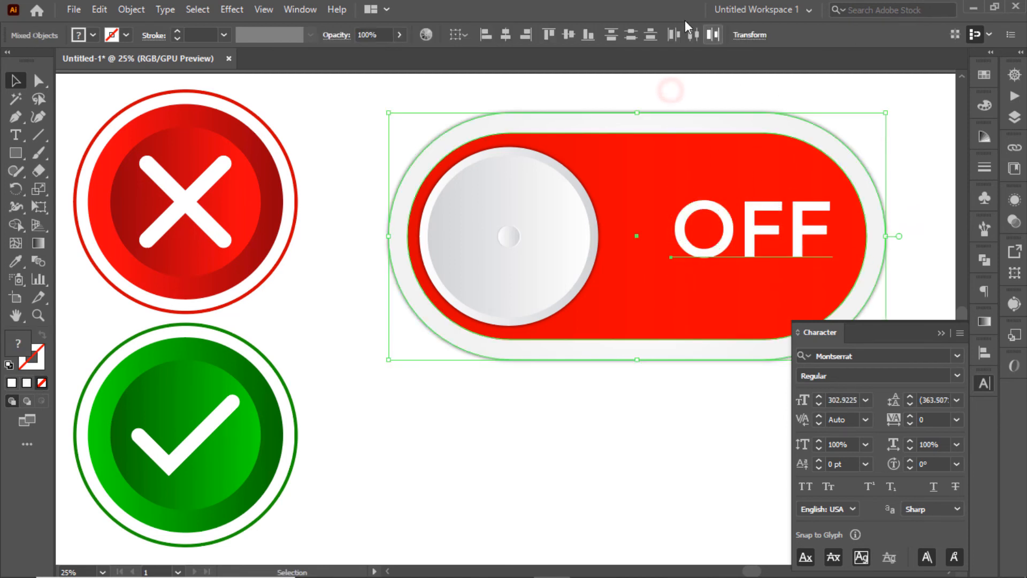
click(568, 35)
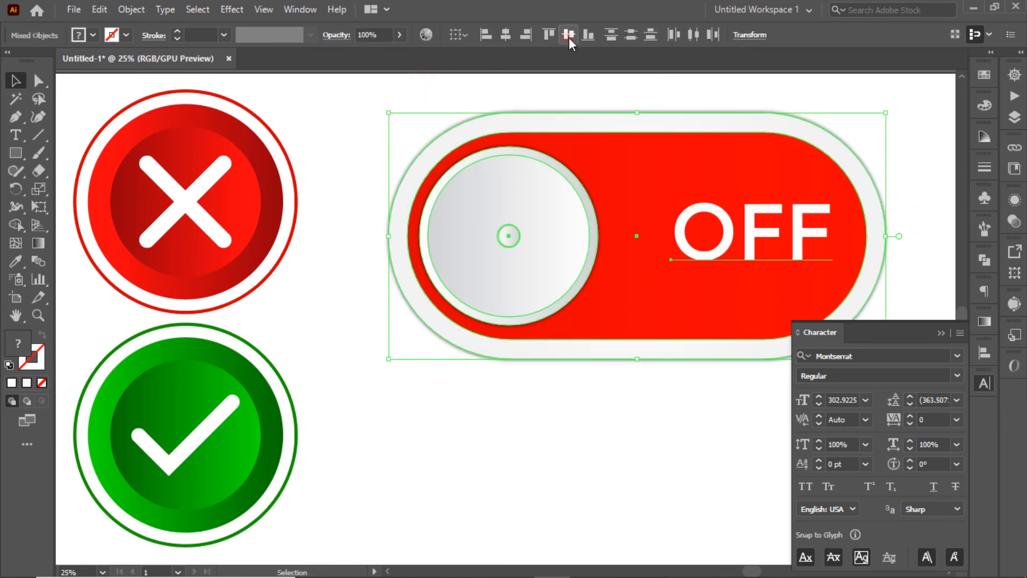
click(858, 89)
click(984, 383)
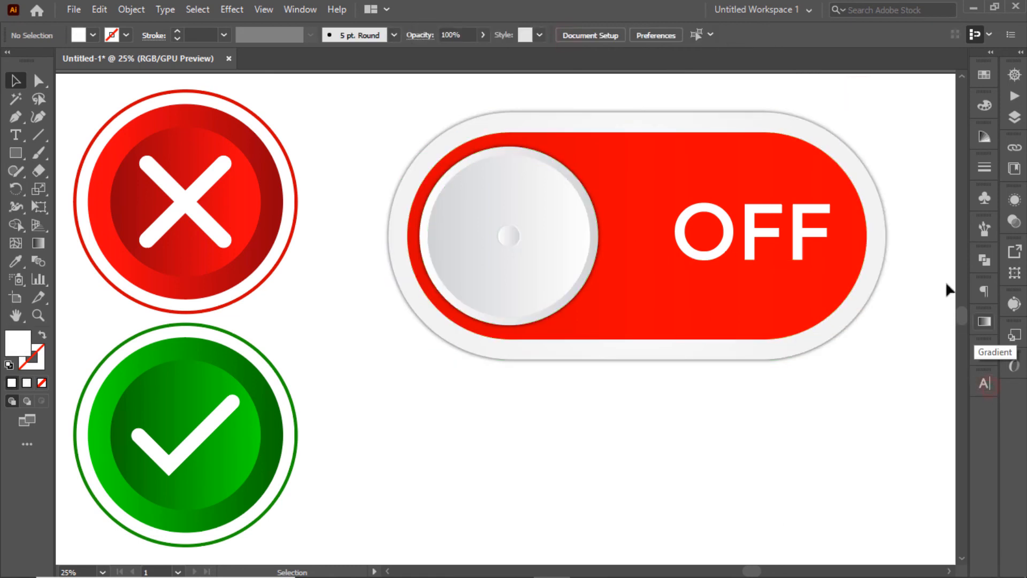
Group all parts of the OFF toggle switch, including its pills, knob and text.
drag(873, 349, 873, 348)
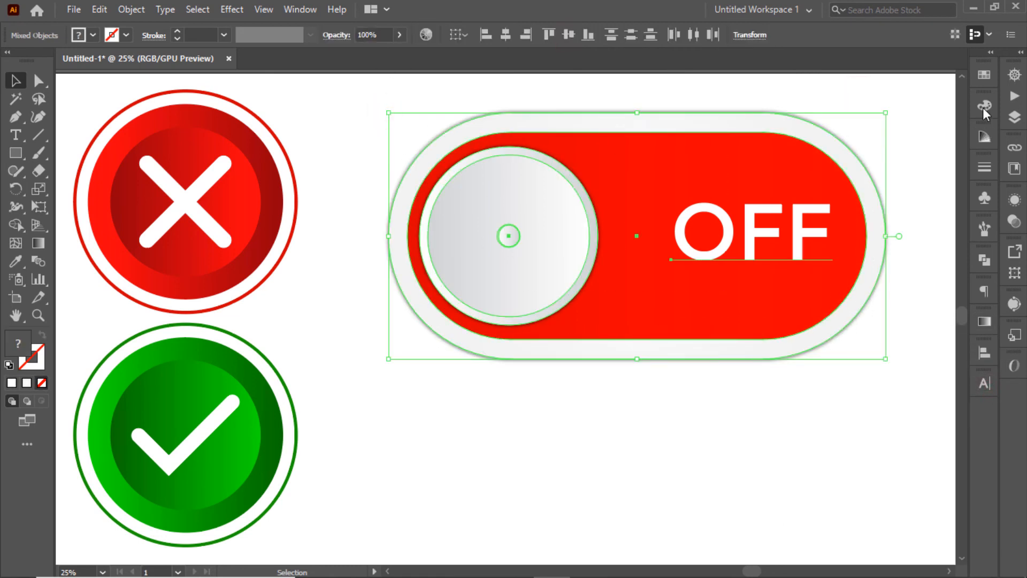
right_click(647, 191)
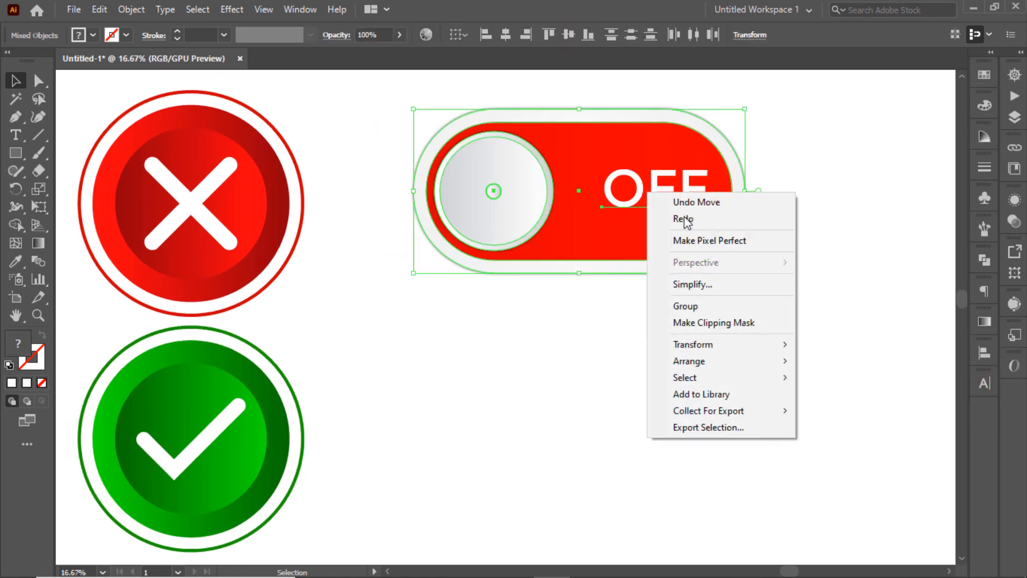
click(685, 305)
Duplicate the grouped OFF toggle in front and move the copy straight down beside the green check mark button.
click(99, 9)
click(125, 82)
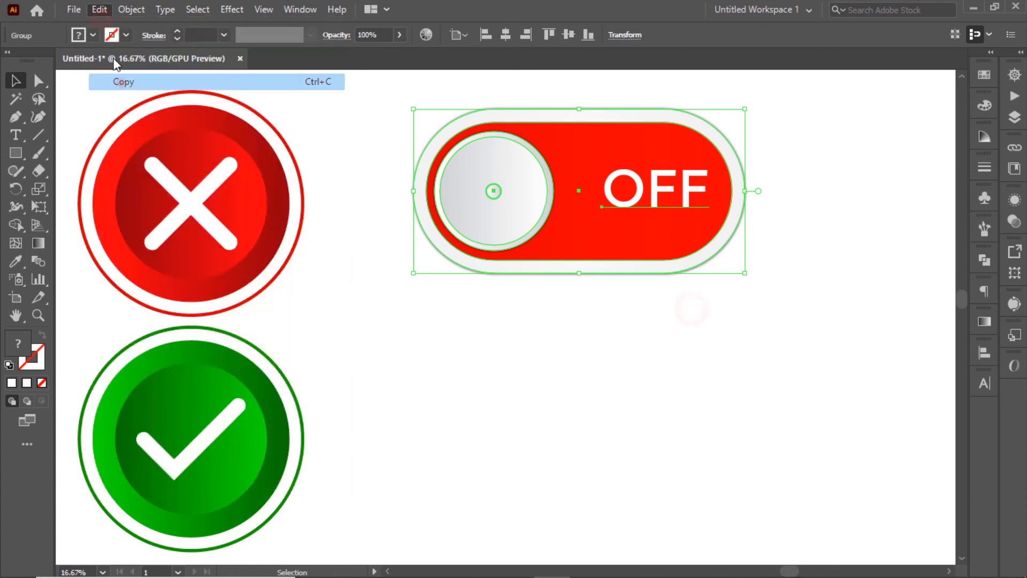
click(99, 9)
click(126, 111)
drag(593, 163, 593, 410)
click(676, 332)
scroll(811, 345, left, 1)
click(812, 345)
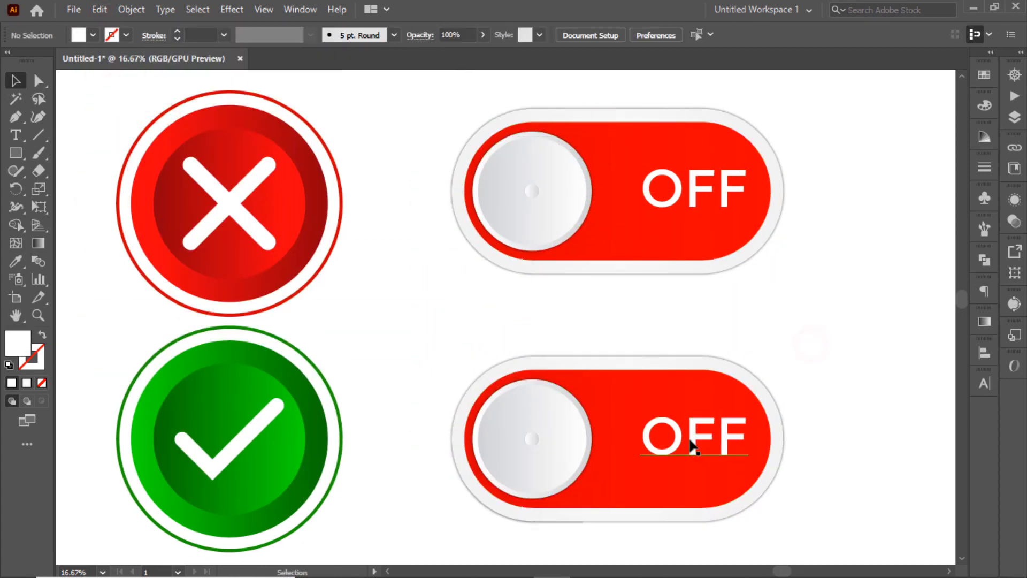
Ungroup the lower toggle copy and clear the selection.
click(699, 439)
right_click(701, 433)
click(760, 295)
click(921, 281)
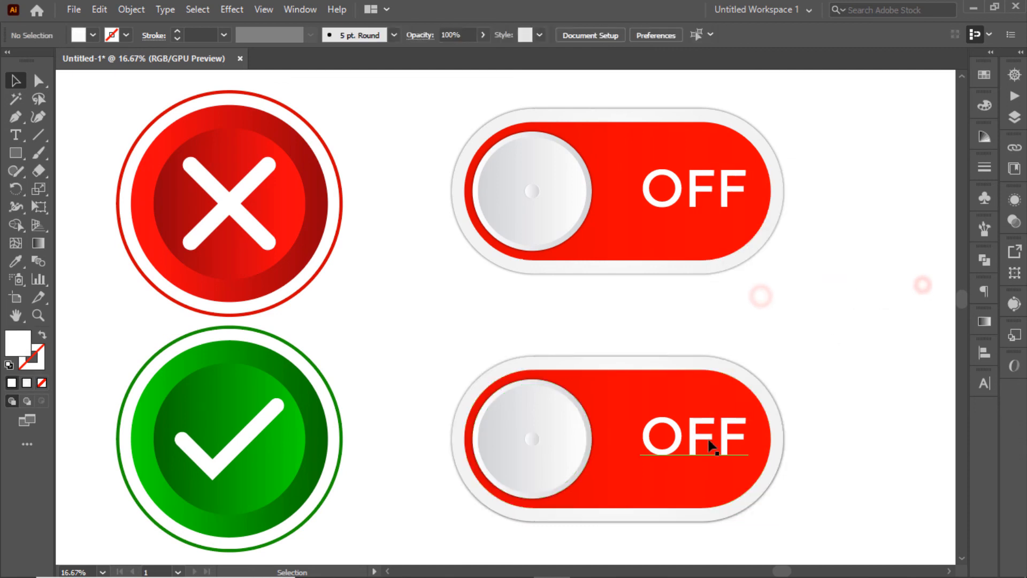
Change the lower toggle's text from OFF to ON.
click(703, 435)
double_click(695, 436)
key(shift+End)
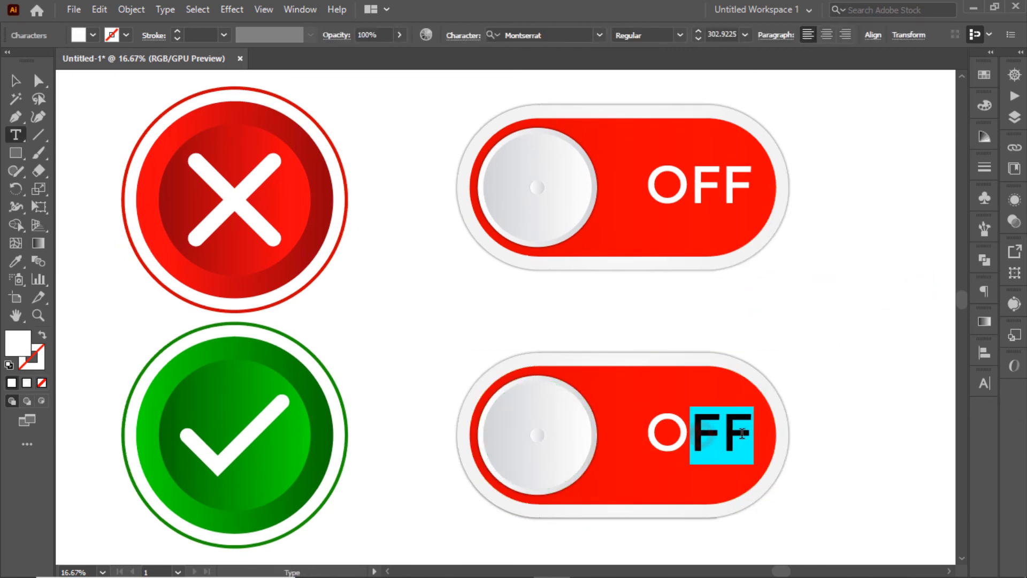
text(N)
key(Escape)
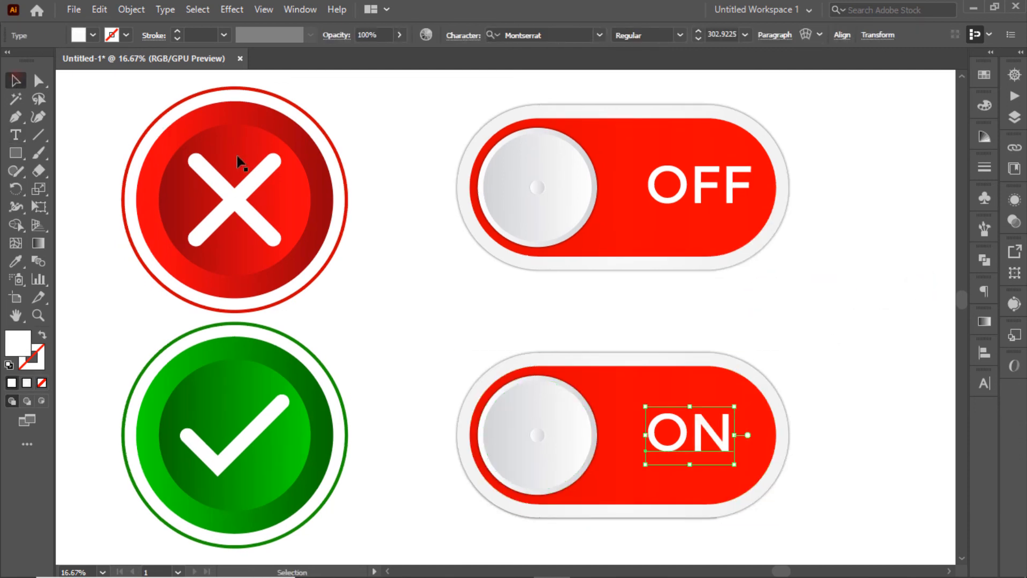
Fill the lower toggle's red inner pill with a linear green gradient, reverse the gradient, and clear the selection.
click(394, 142)
click(647, 390)
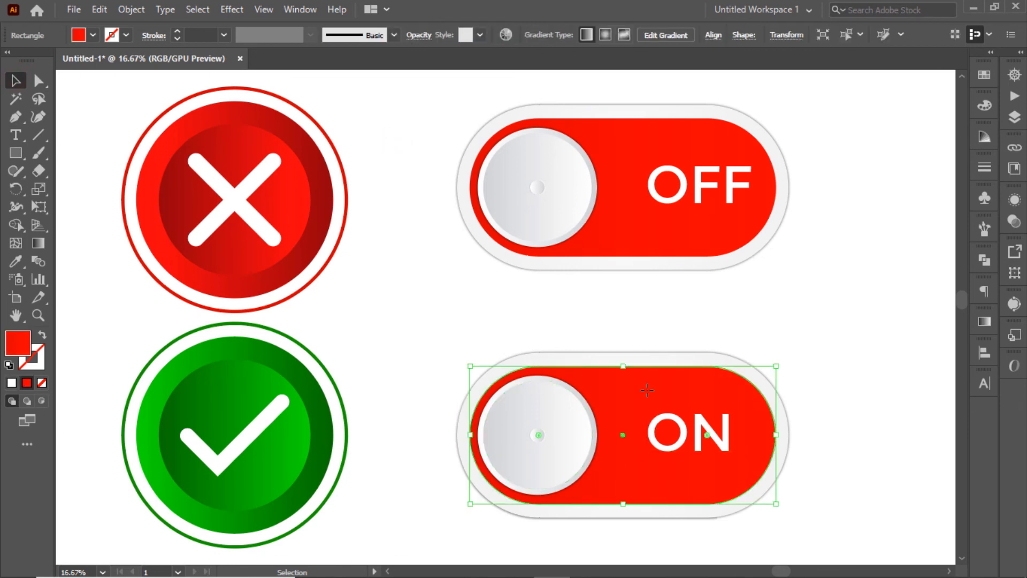
click(984, 321)
click(827, 341)
click(751, 440)
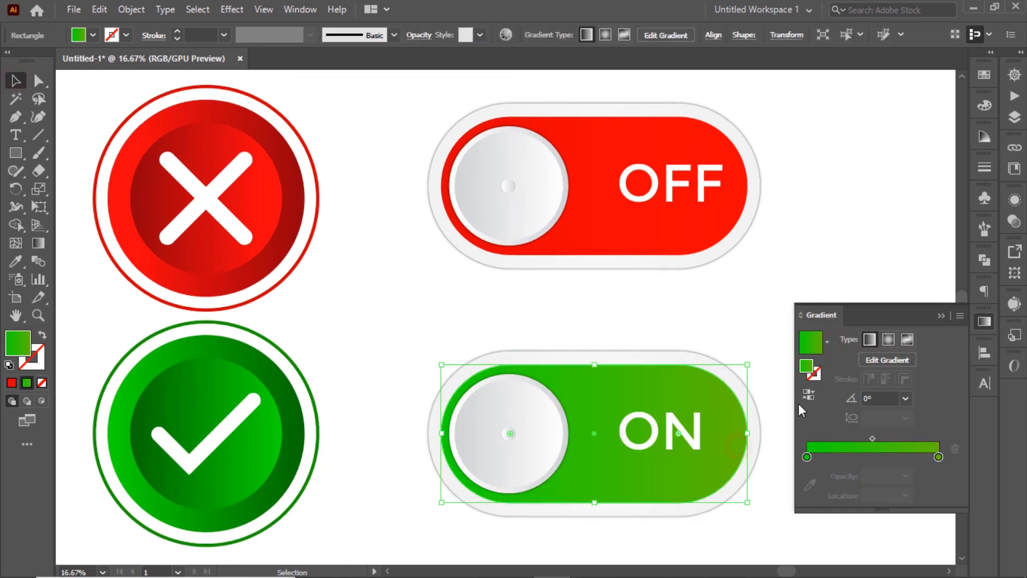
click(770, 301)
click(985, 321)
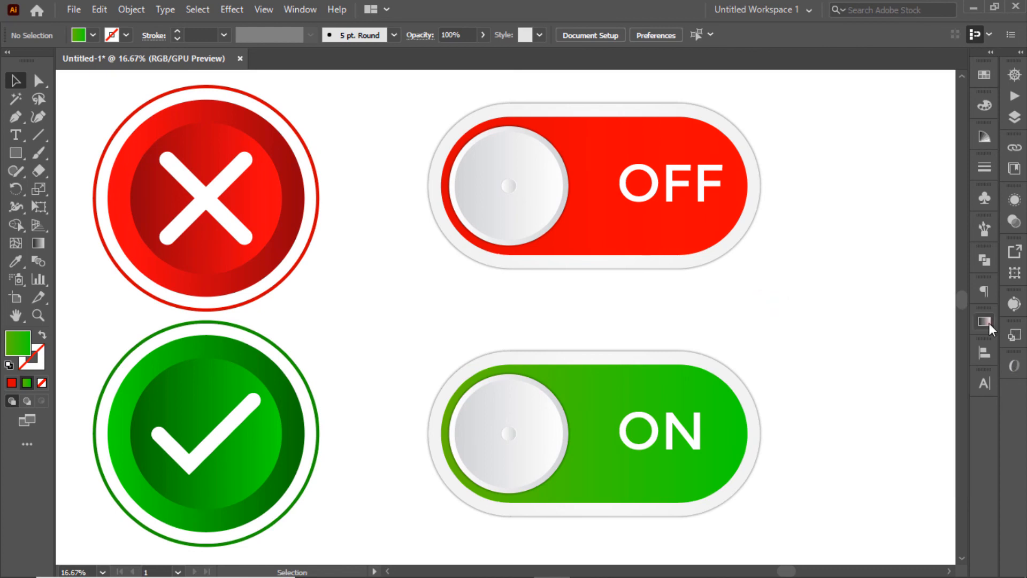
click(867, 343)
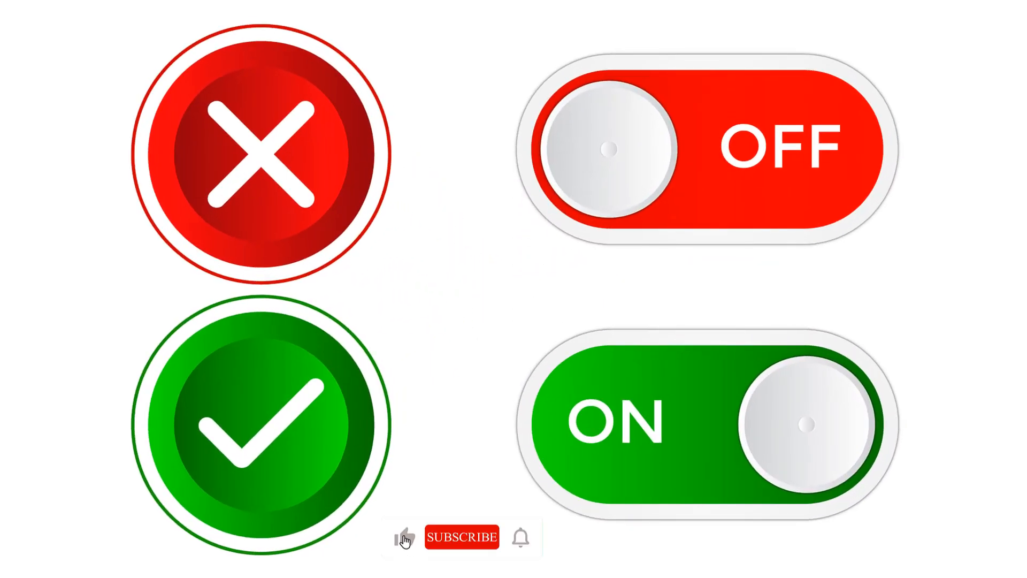